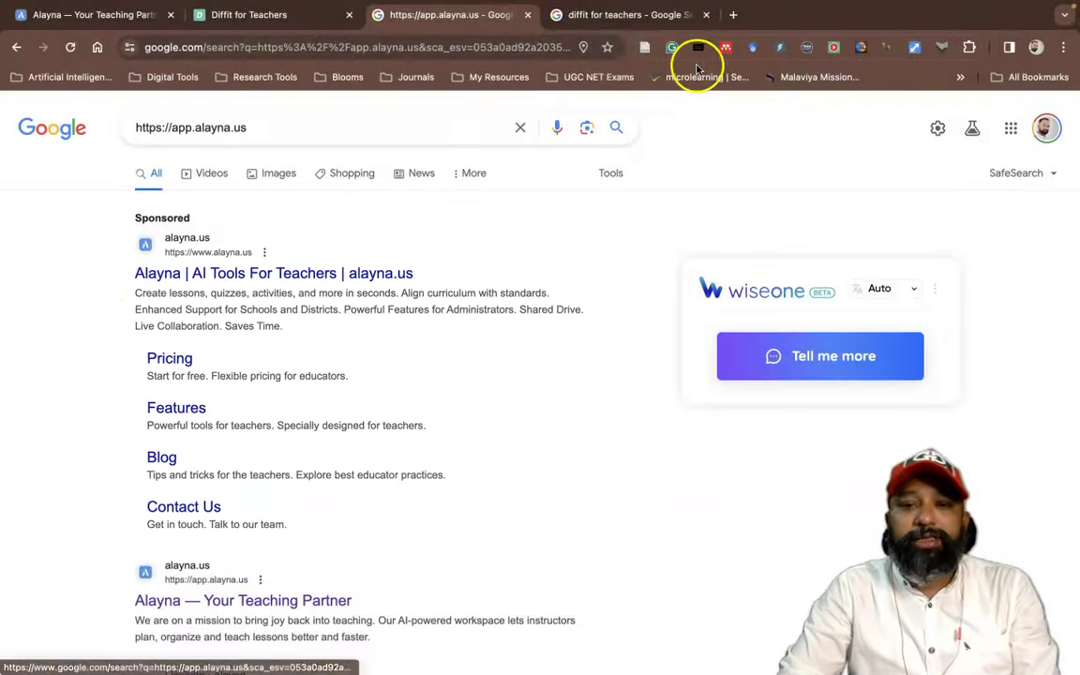
Step: Look over the Google results for Diffit for Teachers and switch to Alayna's Ask Alayna chat page
click(622, 17)
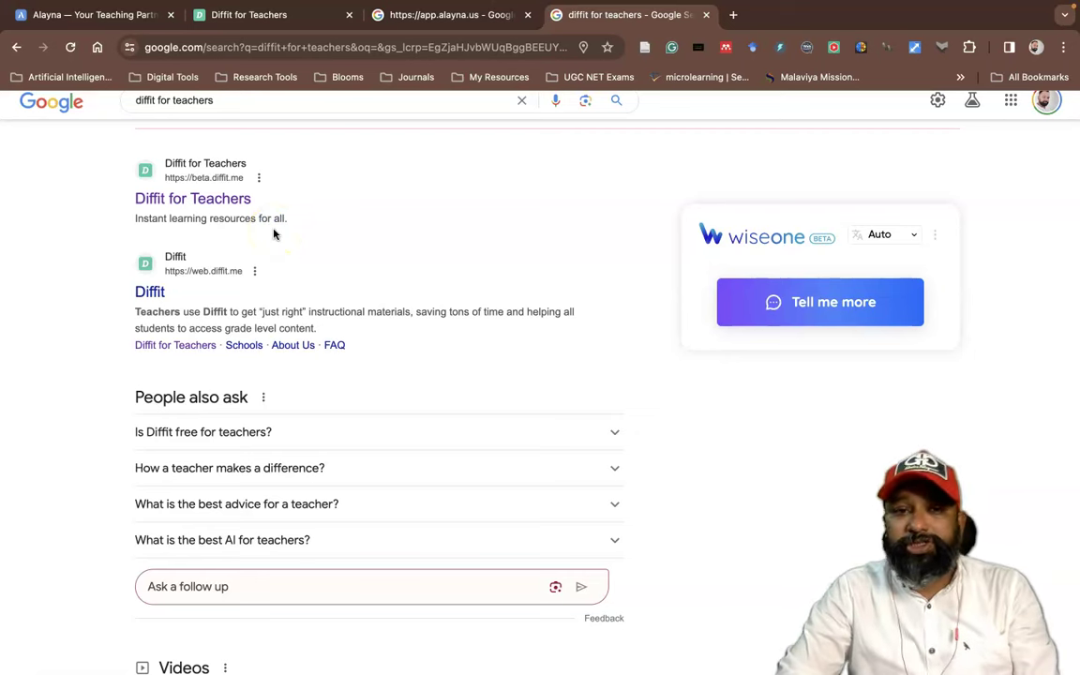
click(94, 14)
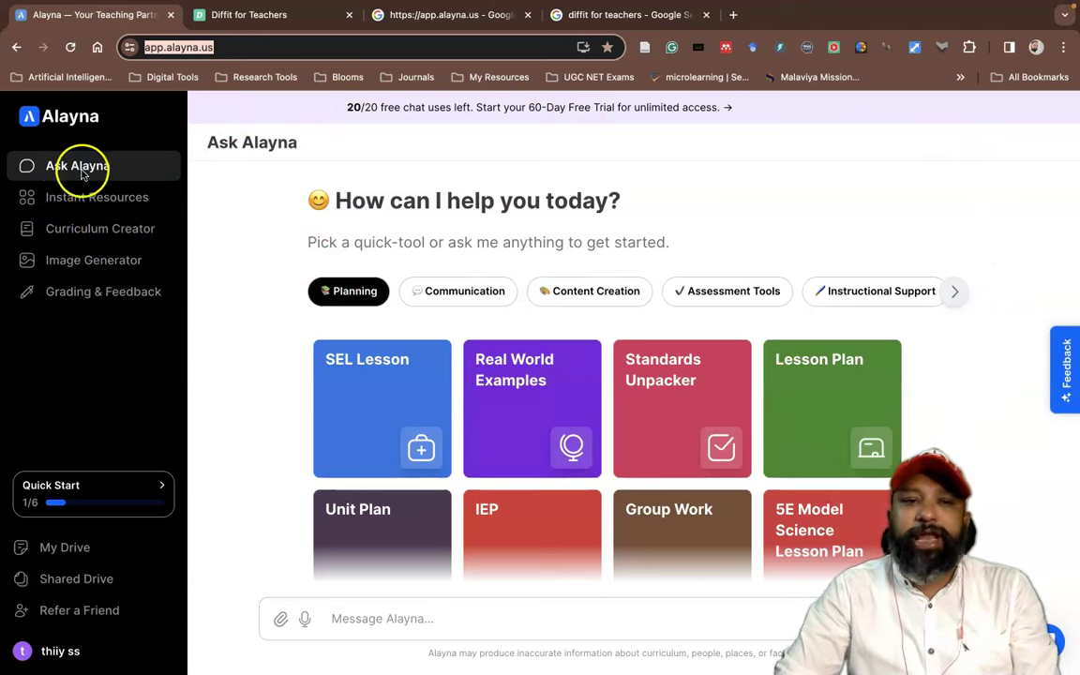
click(338, 622)
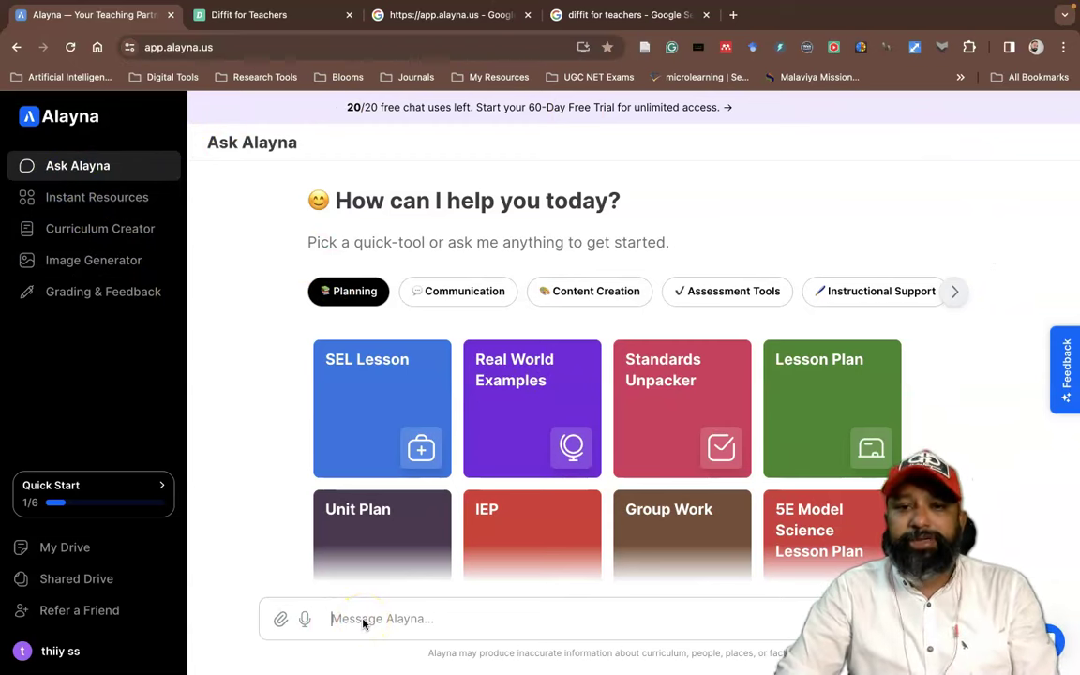
Step: Examine Alayna's Instant Resources, Curriculum Creator, Image Generator and Grading & Feedback pages, including all curriculum tools offered
click(85, 201)
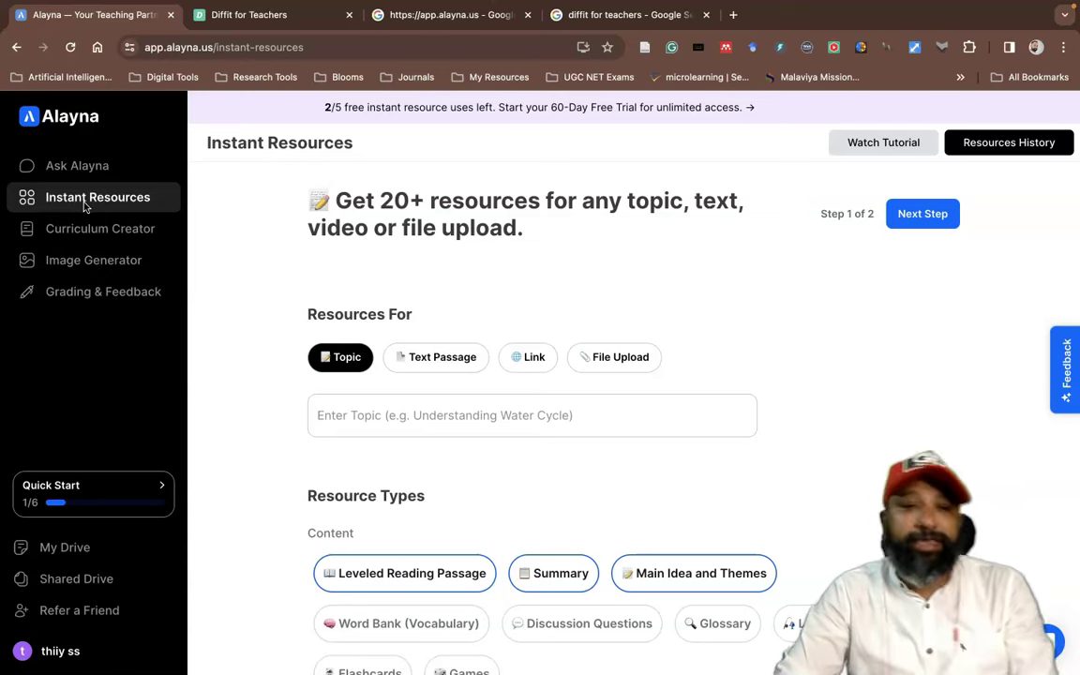
click(97, 231)
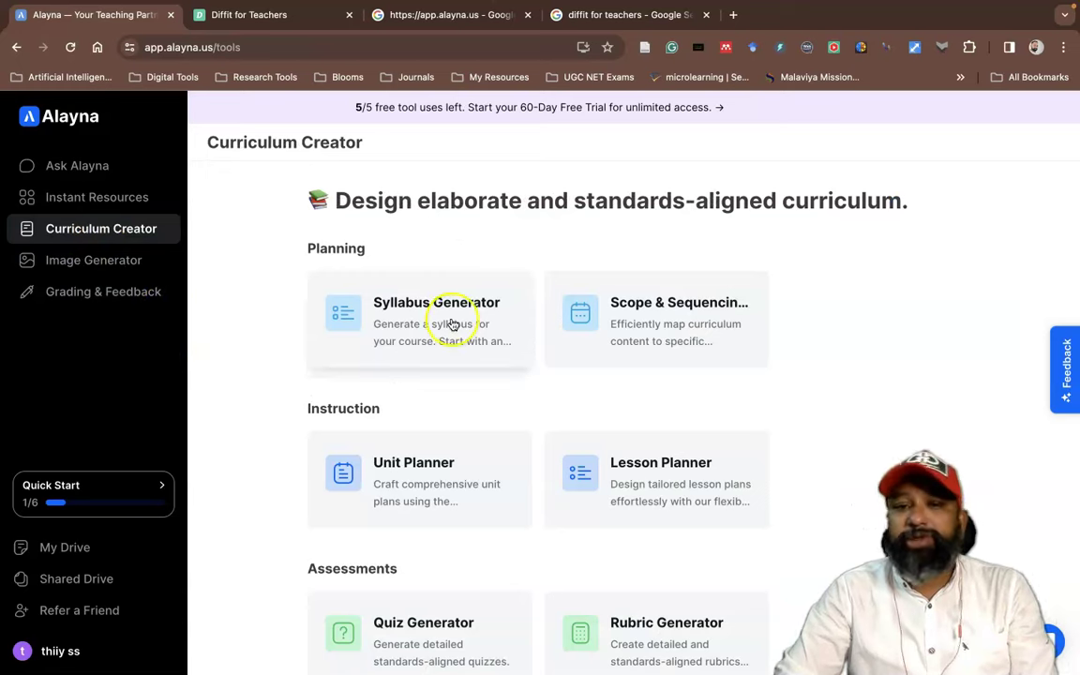
scroll(452, 325, down, 2)
scroll(452, 324, down, 1)
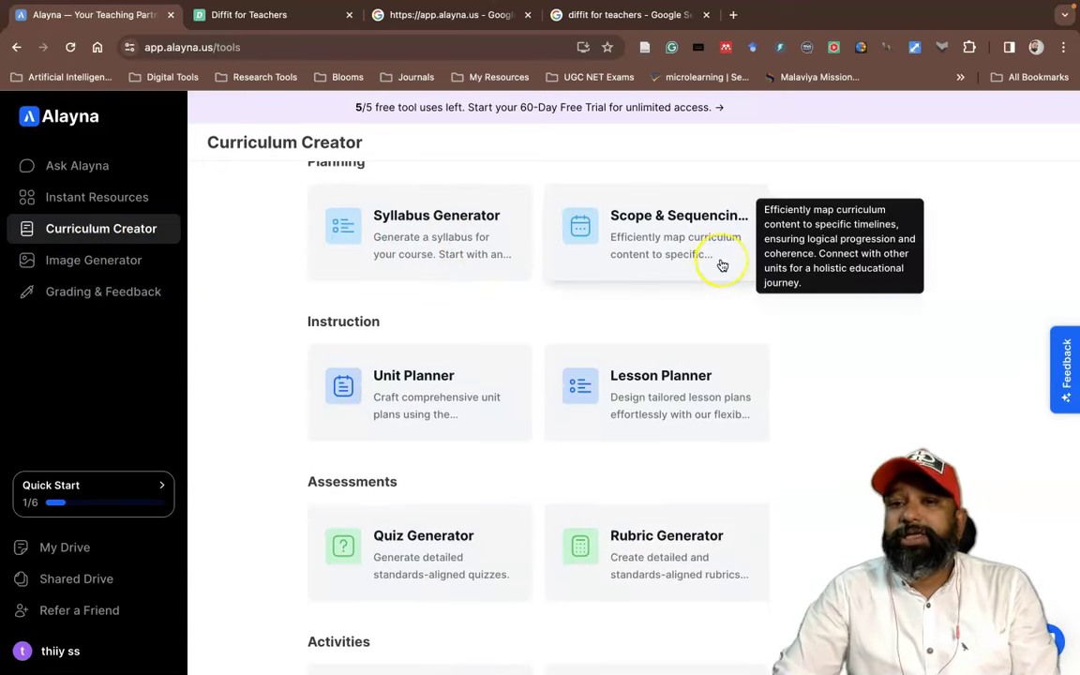
scroll(746, 330, down, 2)
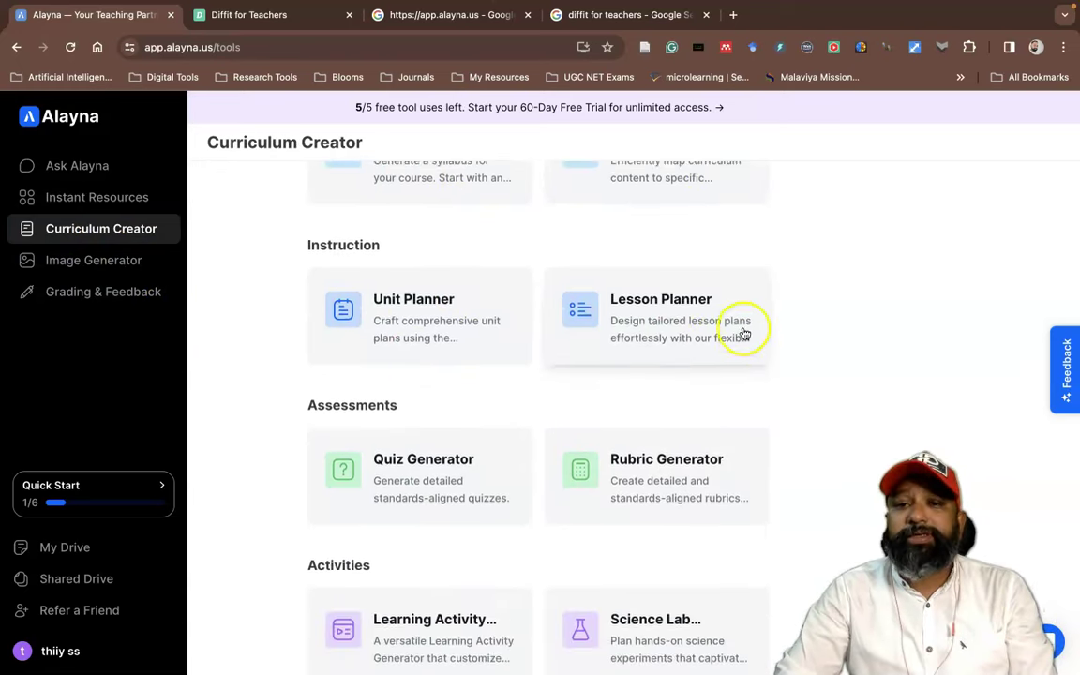
scroll(743, 330, down, 3)
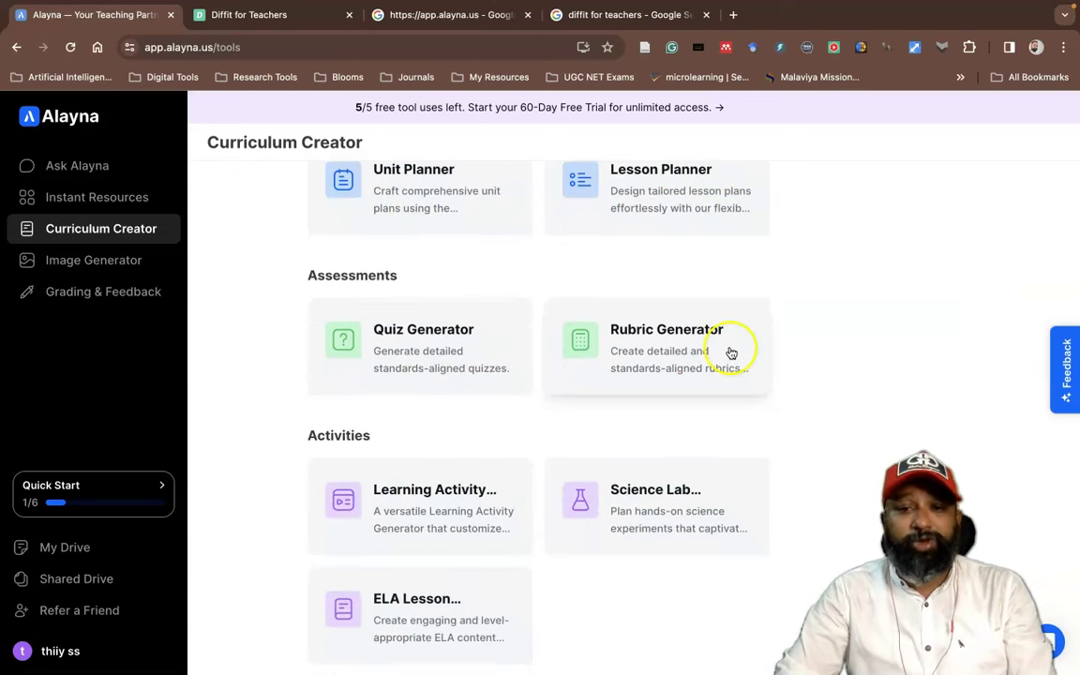
scroll(732, 353, down, 1)
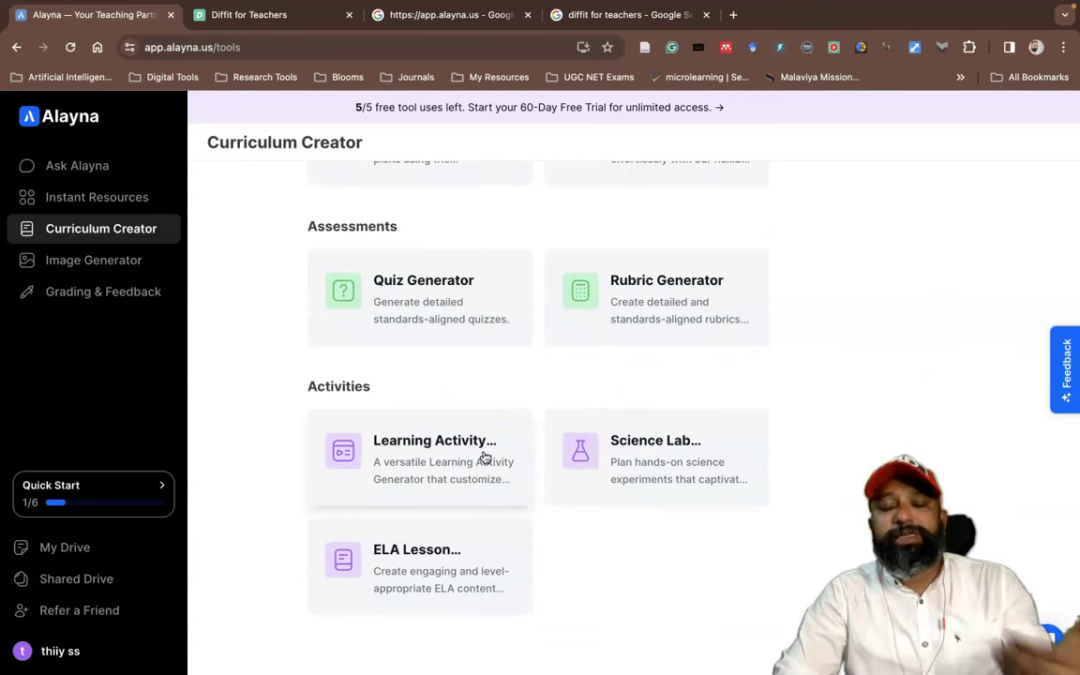
scroll(484, 422, up, 8)
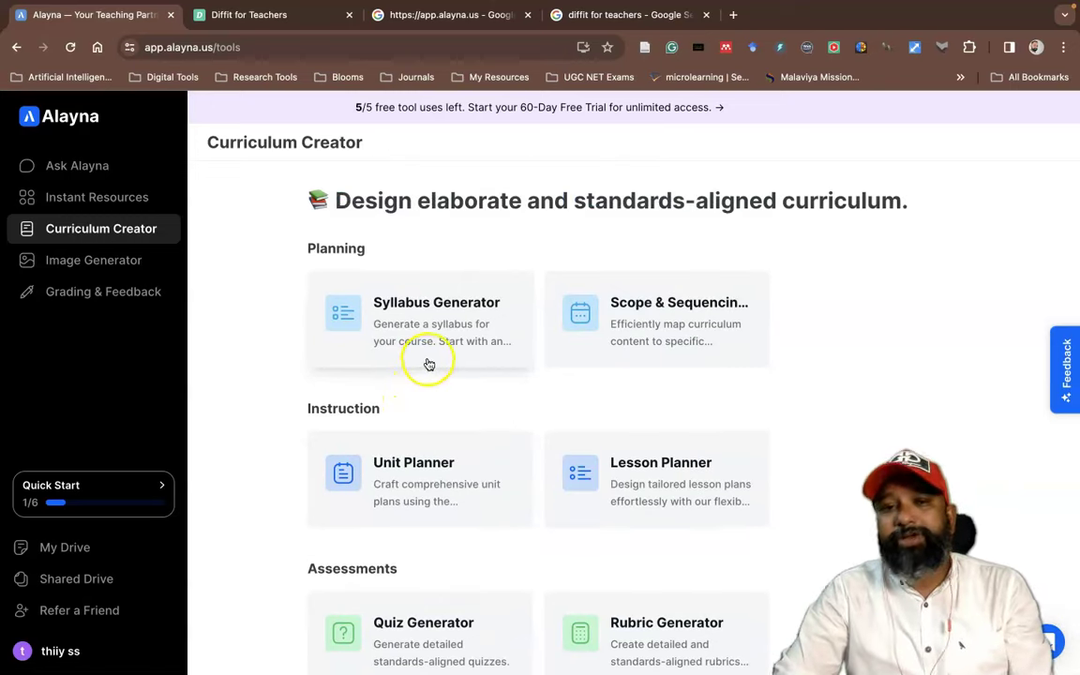
click(105, 261)
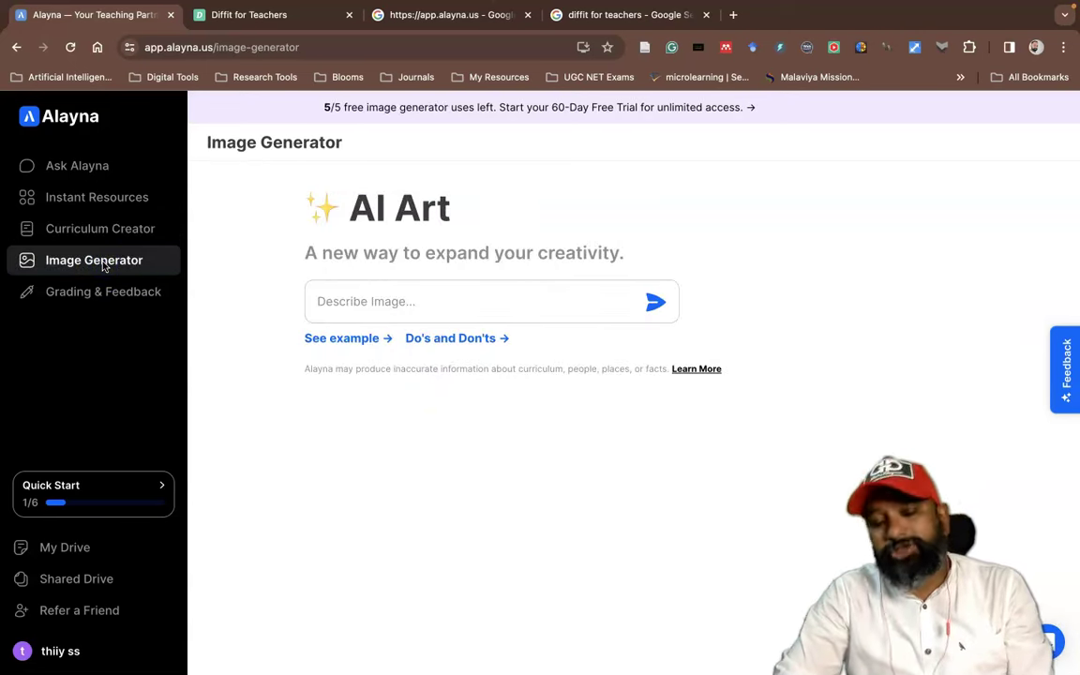
click(114, 294)
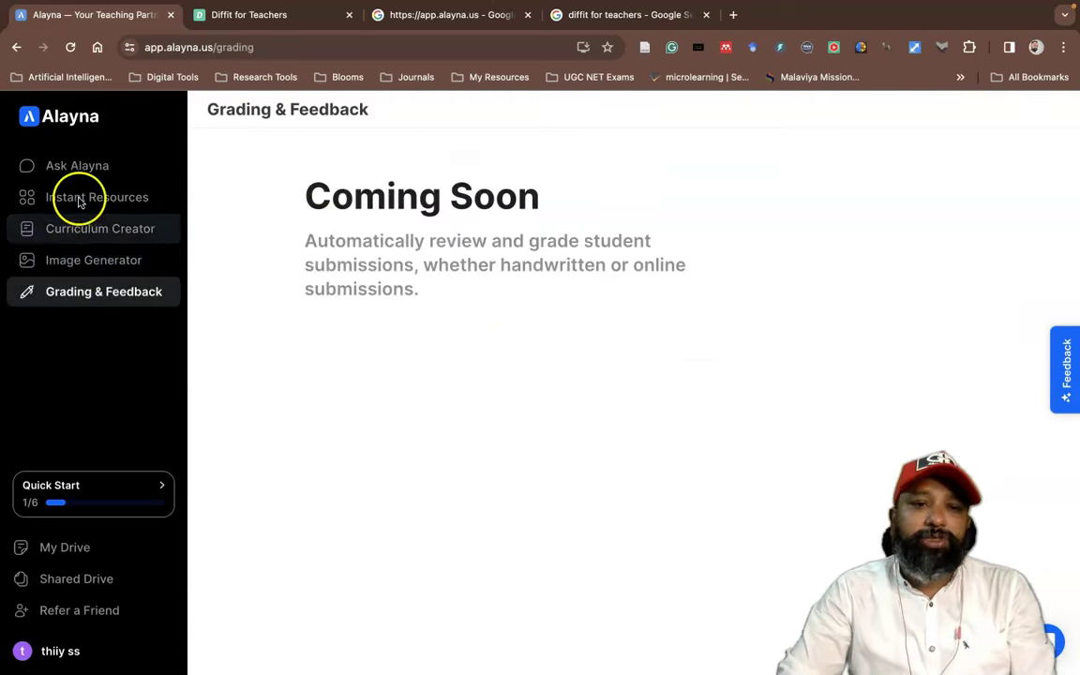
Step: Ask the Alayna chat "how can i use chatbot in the classroom"
click(79, 175)
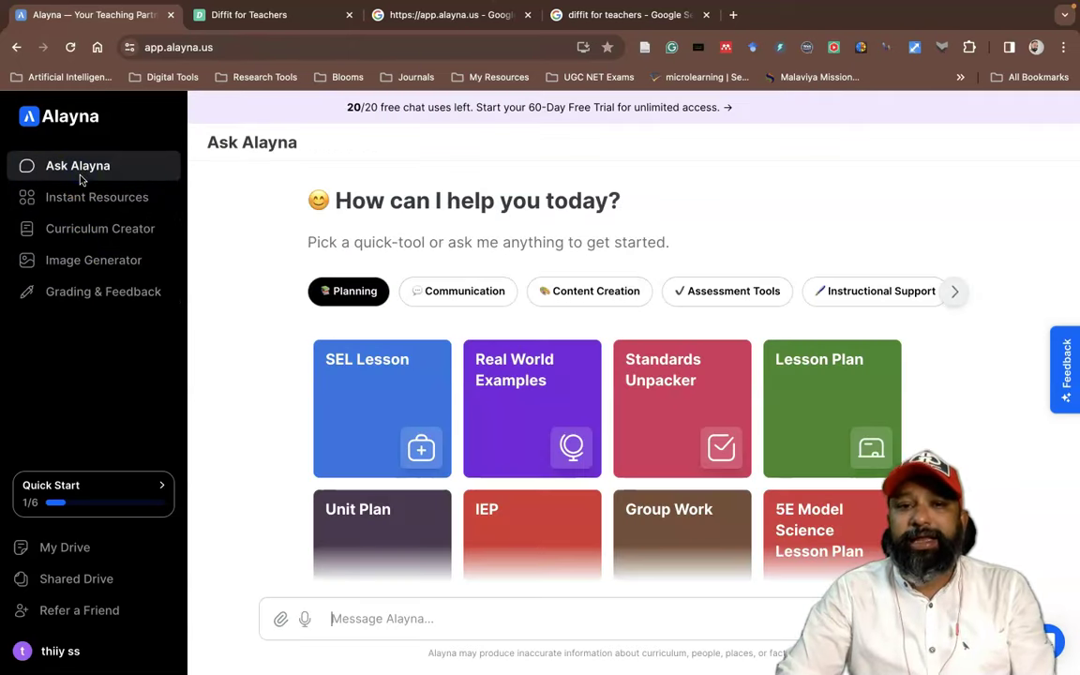
click(347, 621)
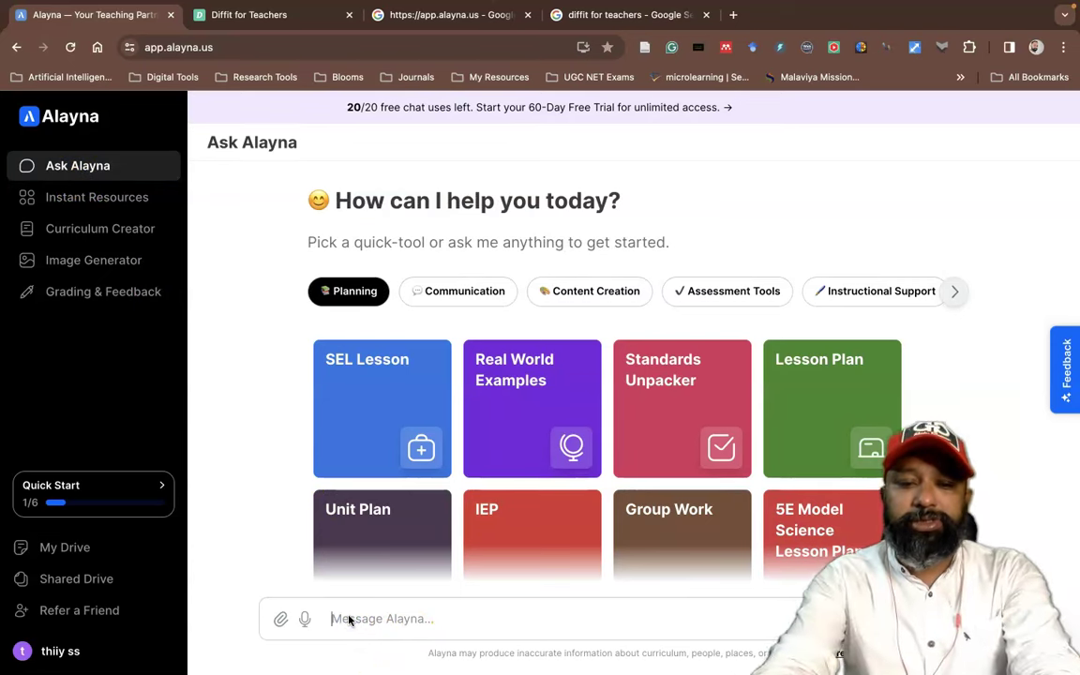
text(how dan i use chatbot )
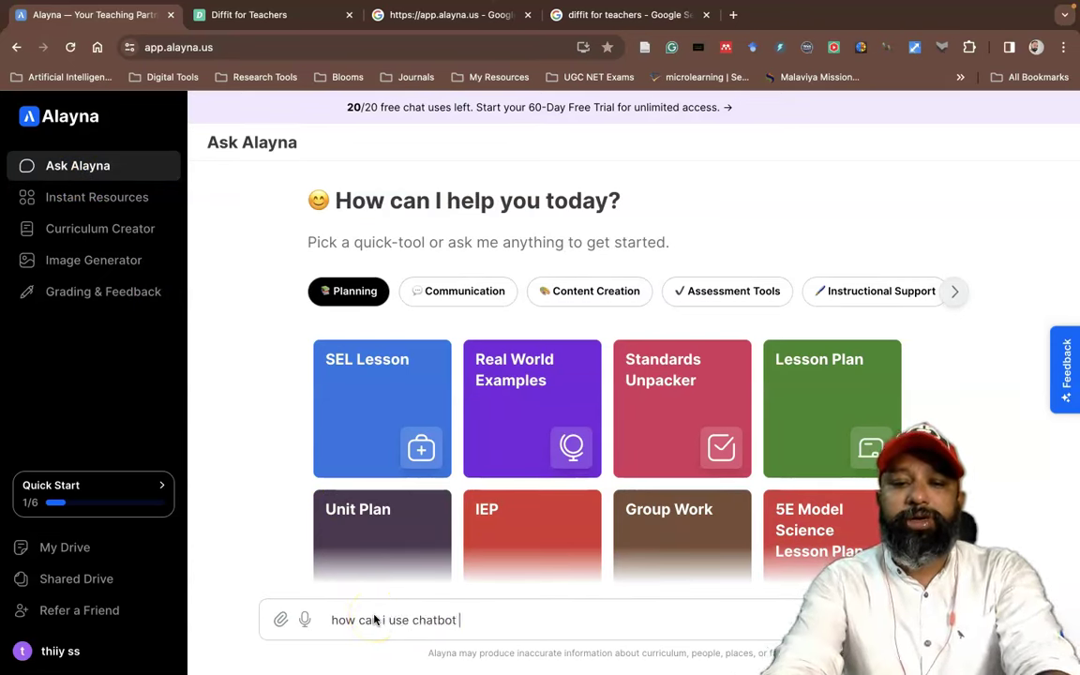
text(in the classroom)
key(Return)
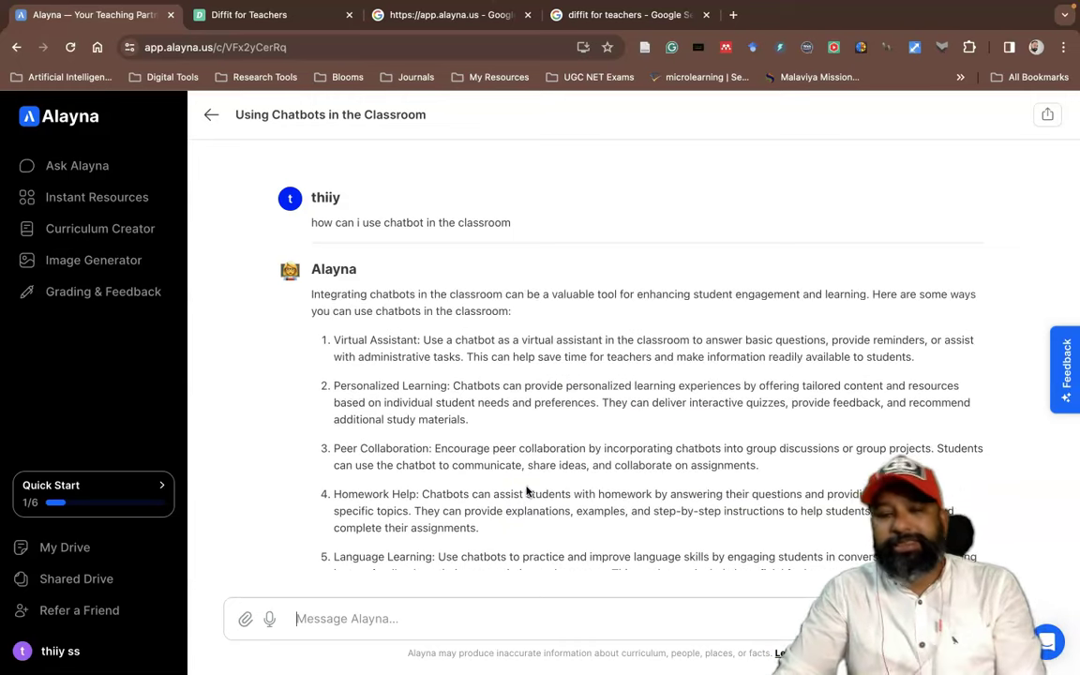
Step: Start a new Instant Resources request for the topic "Inclusive Education"
click(109, 205)
click(358, 421)
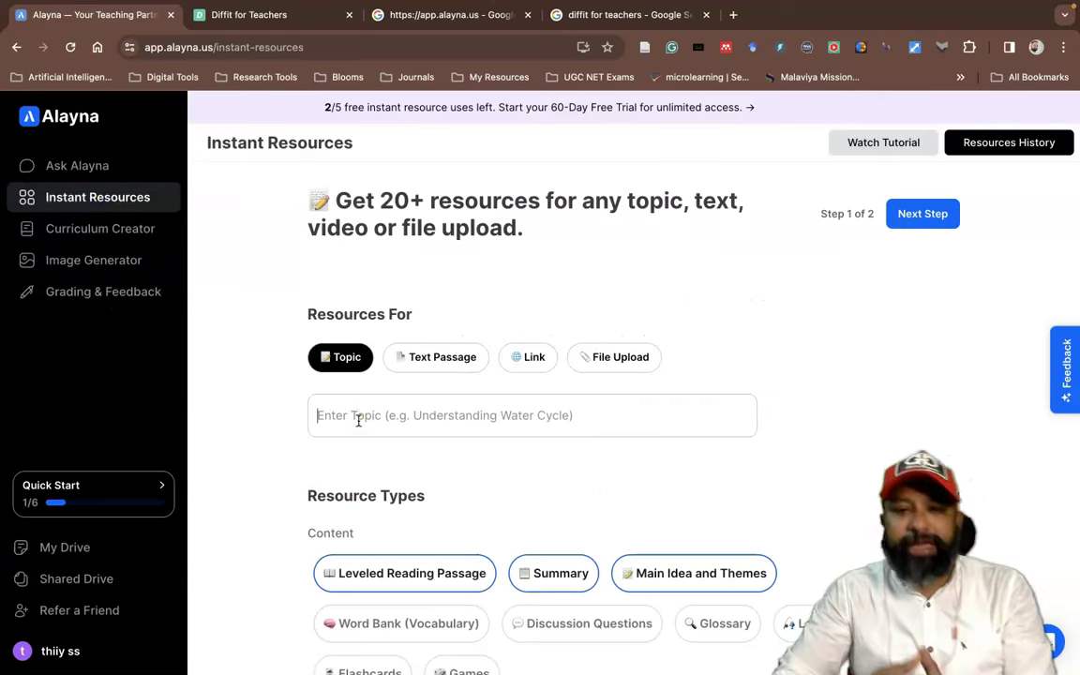
text(In)
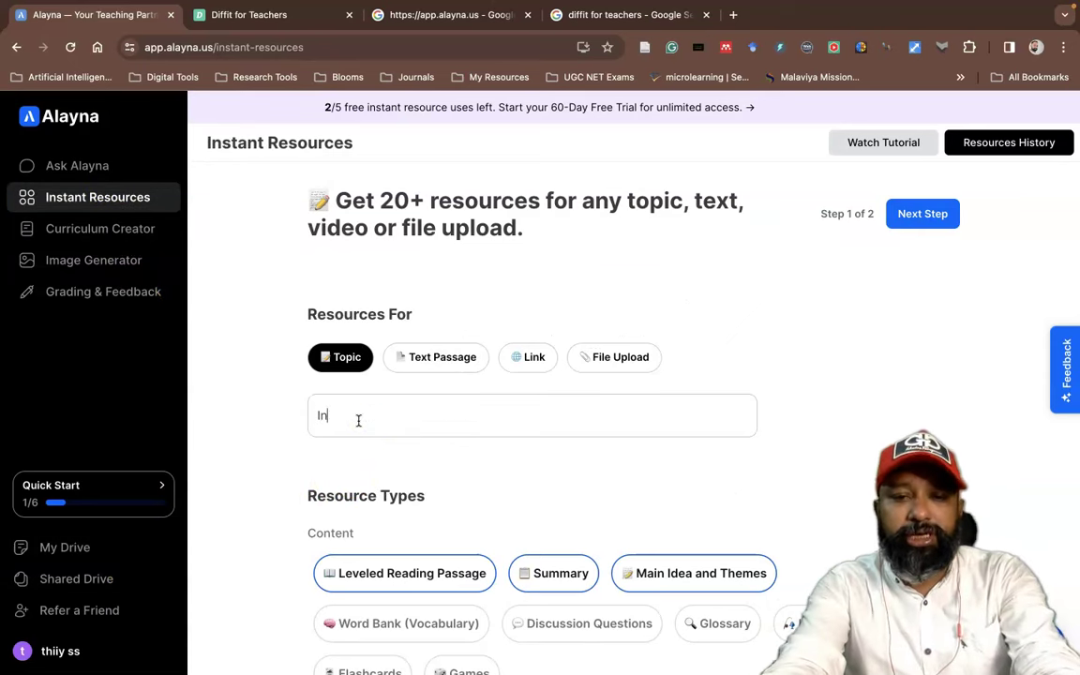
text(clusive)
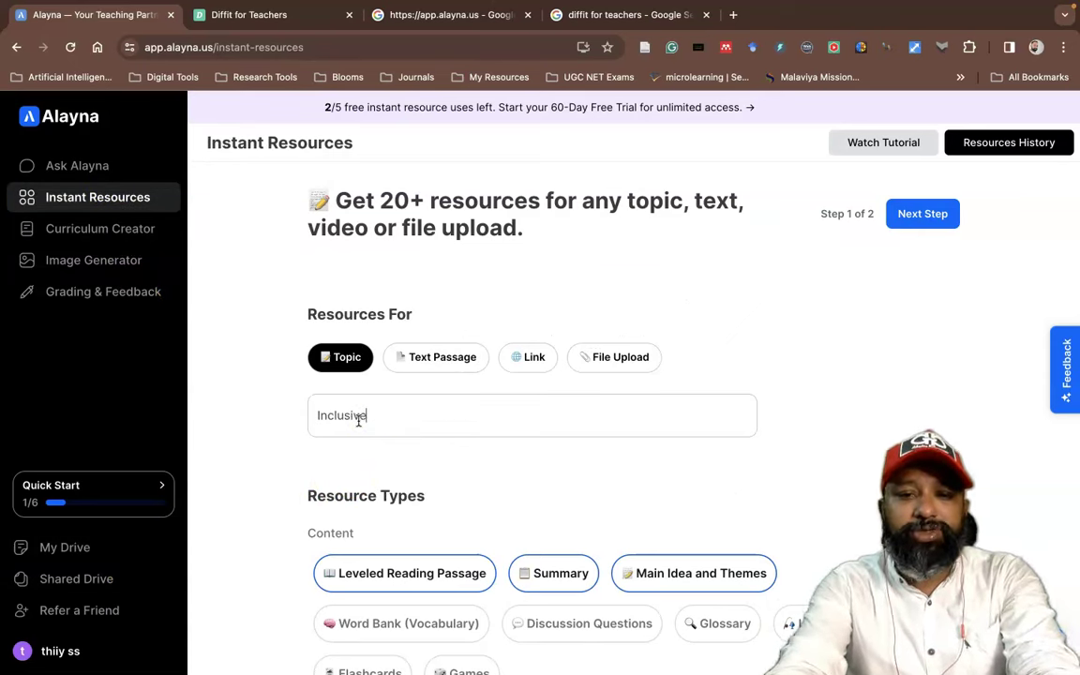
text( Education)
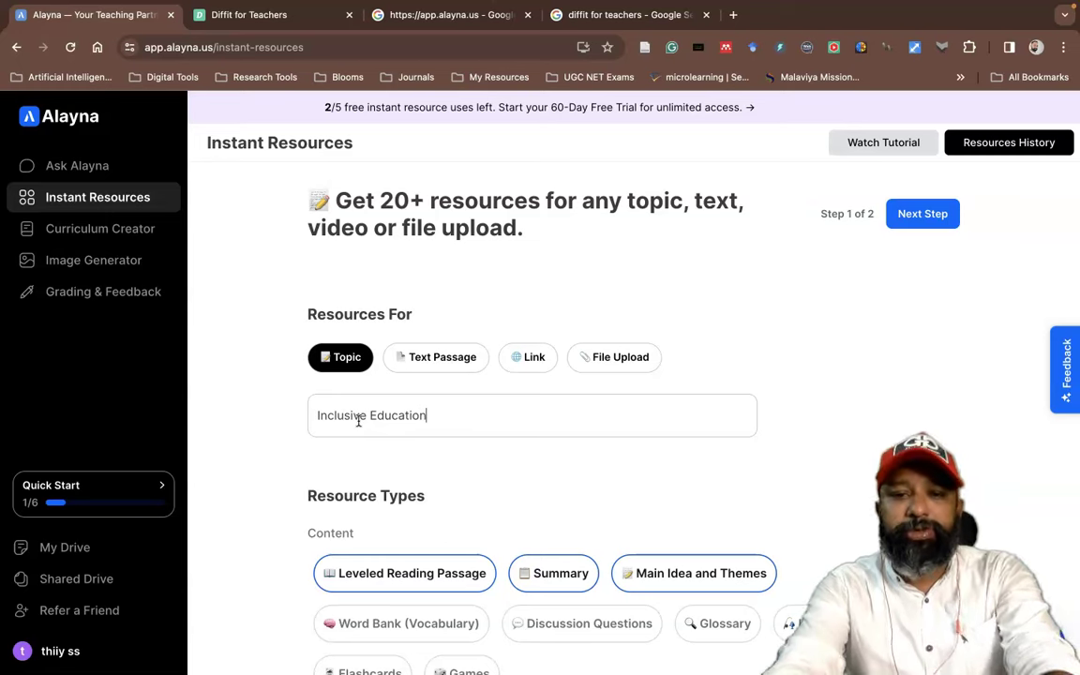
Step: Add Discussion Questions, Glossary and Short Answer Questions to the selected resource types and continue to step 2
scroll(309, 403, down, 1)
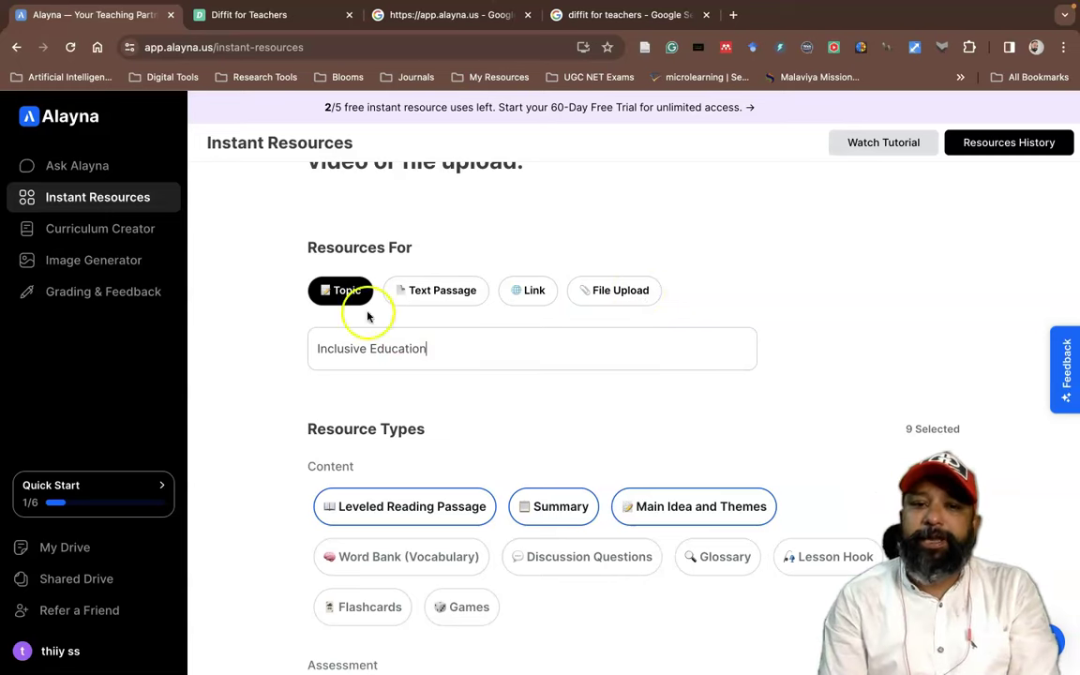
scroll(456, 348, down, 3)
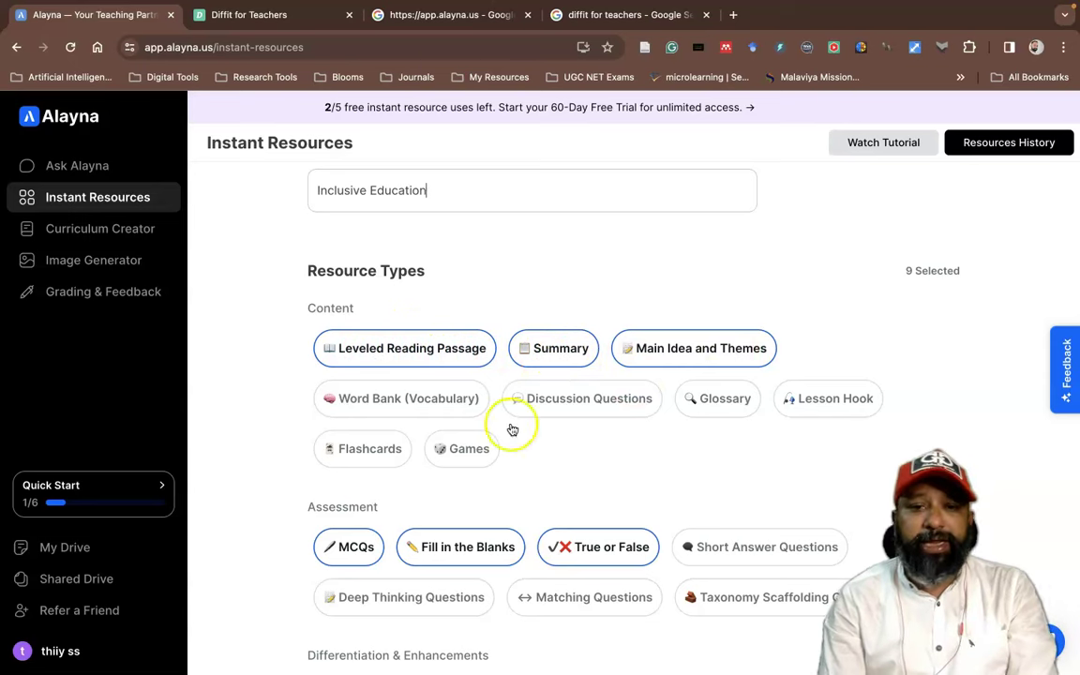
click(568, 403)
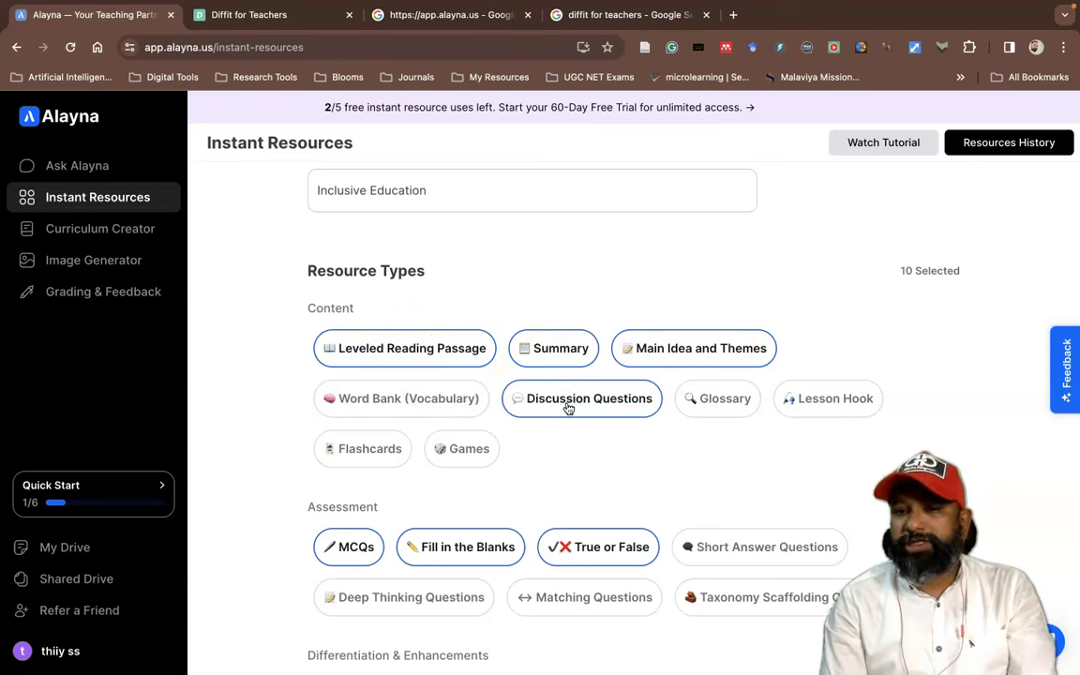
click(711, 403)
scroll(711, 408, down, 3)
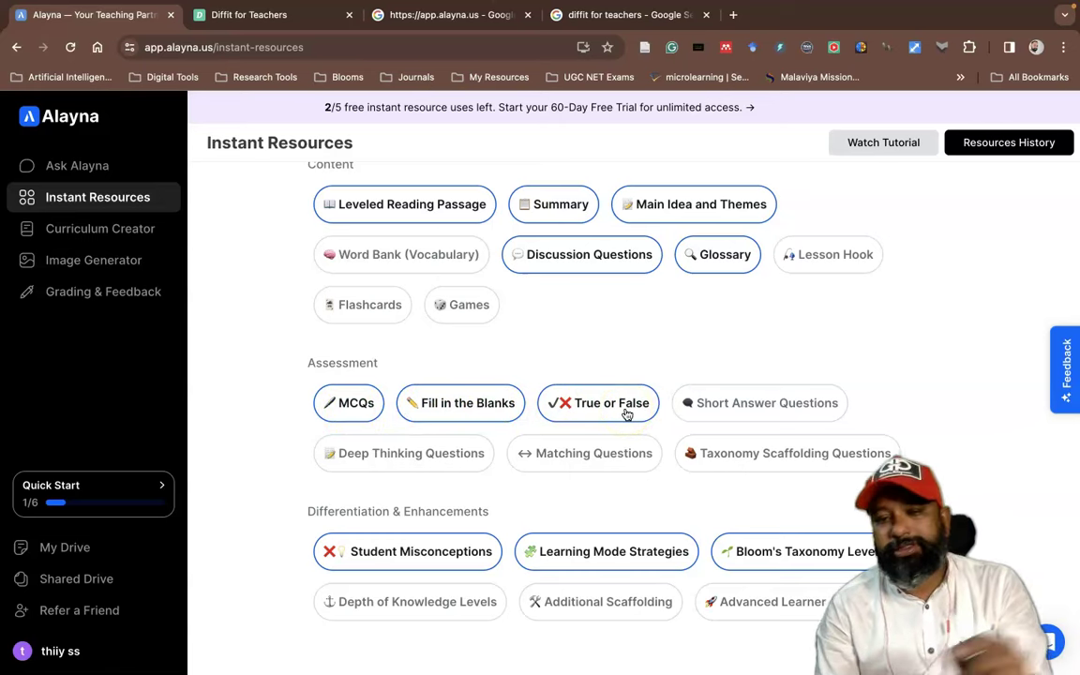
click(785, 405)
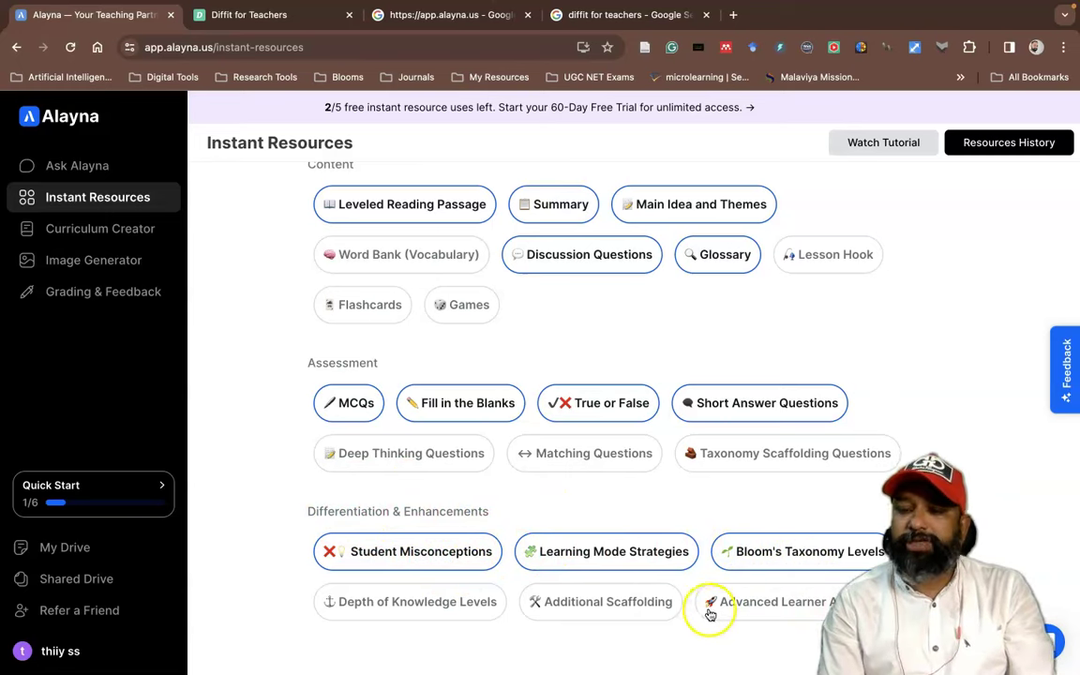
scroll(688, 609, up, 6)
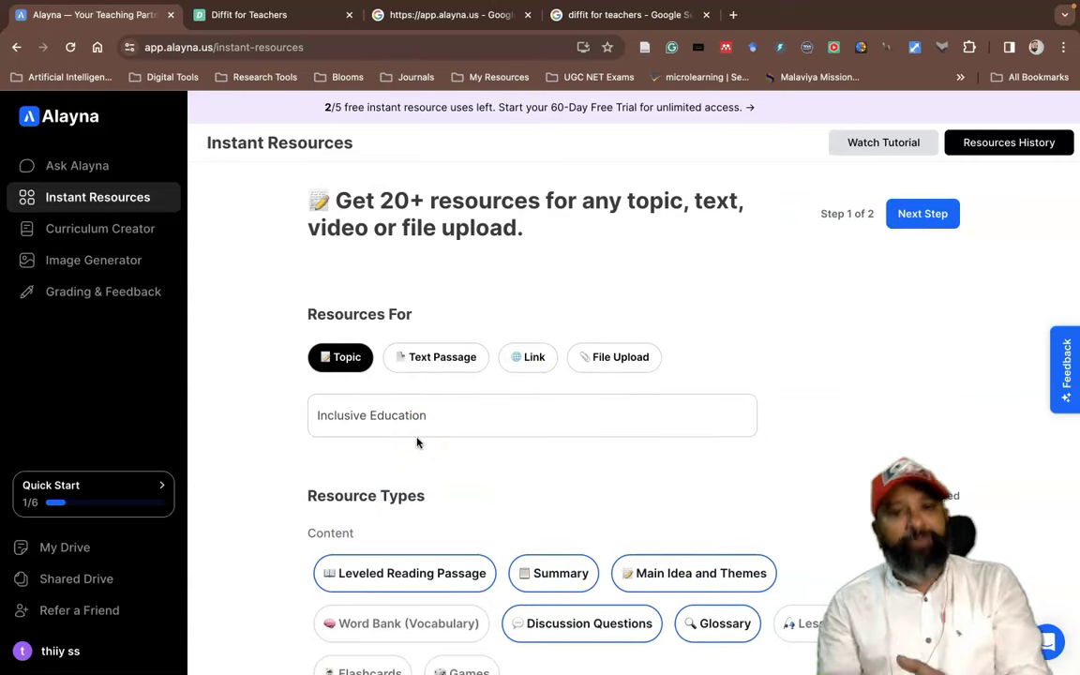
click(927, 215)
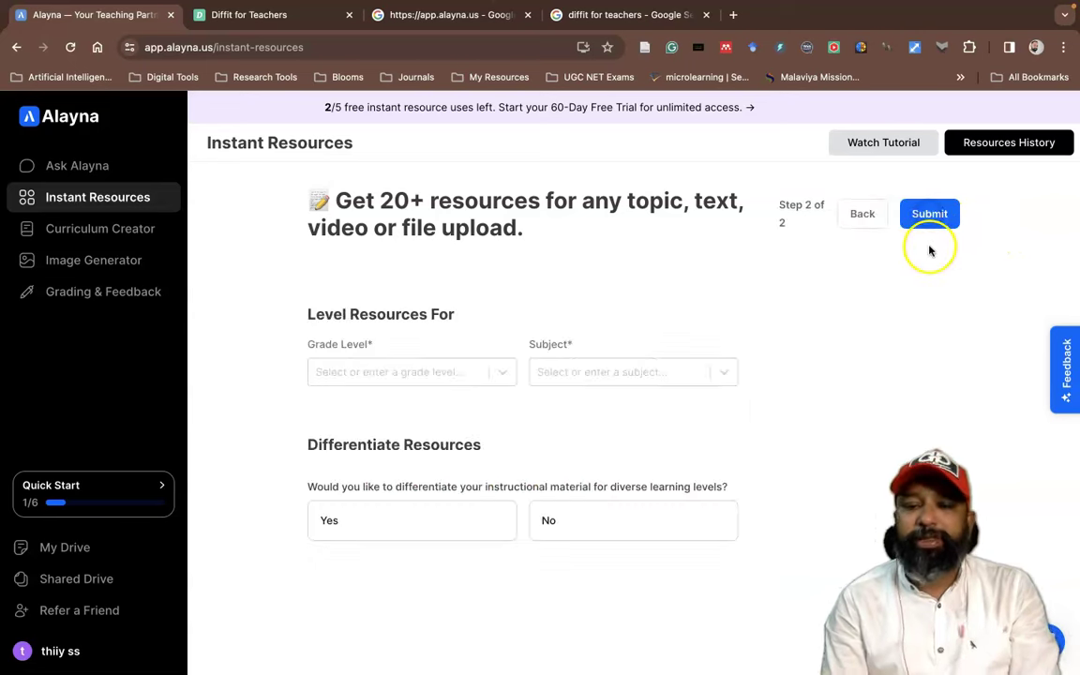
Step: Set the grade level for the resources to Adult Education
click(487, 372)
scroll(415, 520, down, 2)
scroll(413, 523, down, 3)
click(373, 601)
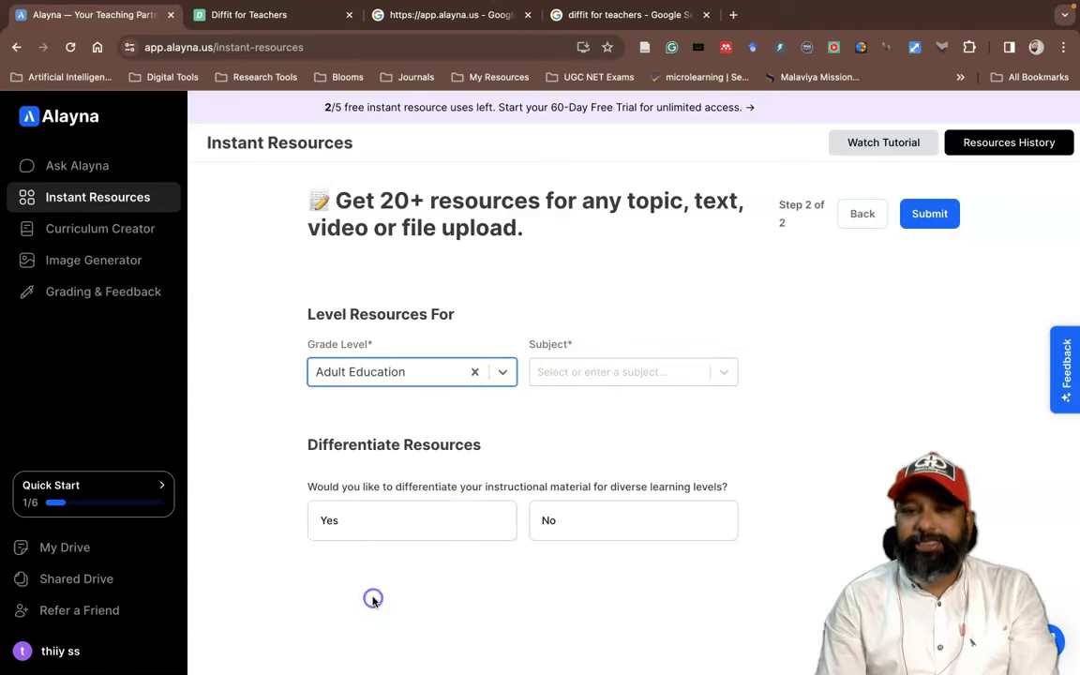
Step: Set the subject to Special education and submit the request to generate the resources
click(581, 373)
scroll(608, 448, down, 5)
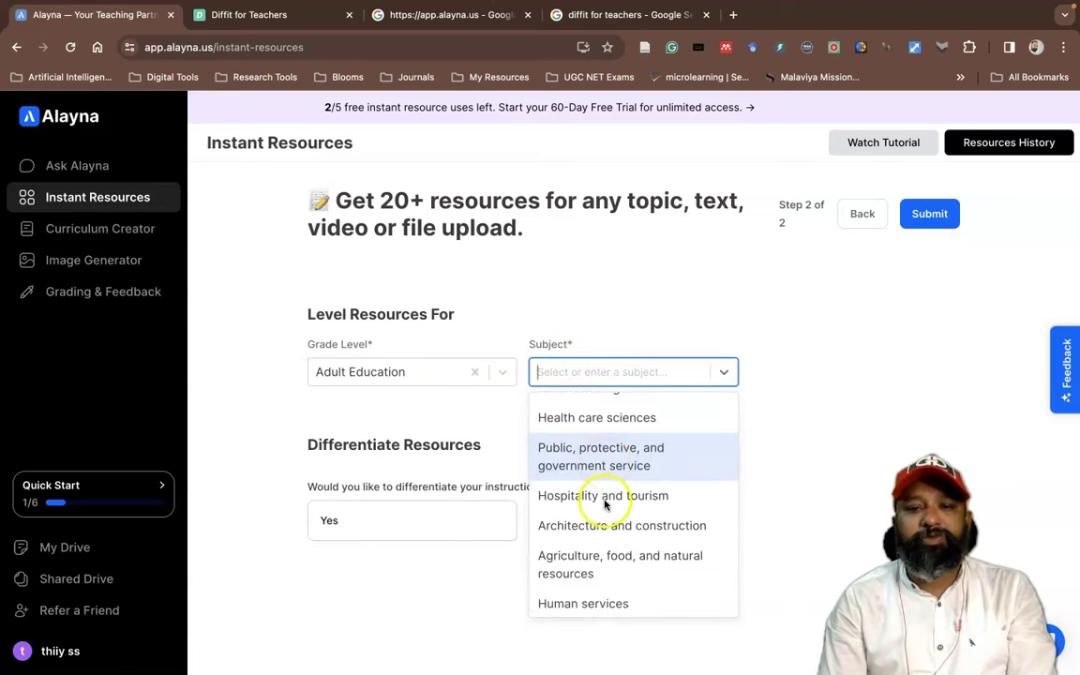
scroll(605, 504, down, 3)
click(575, 569)
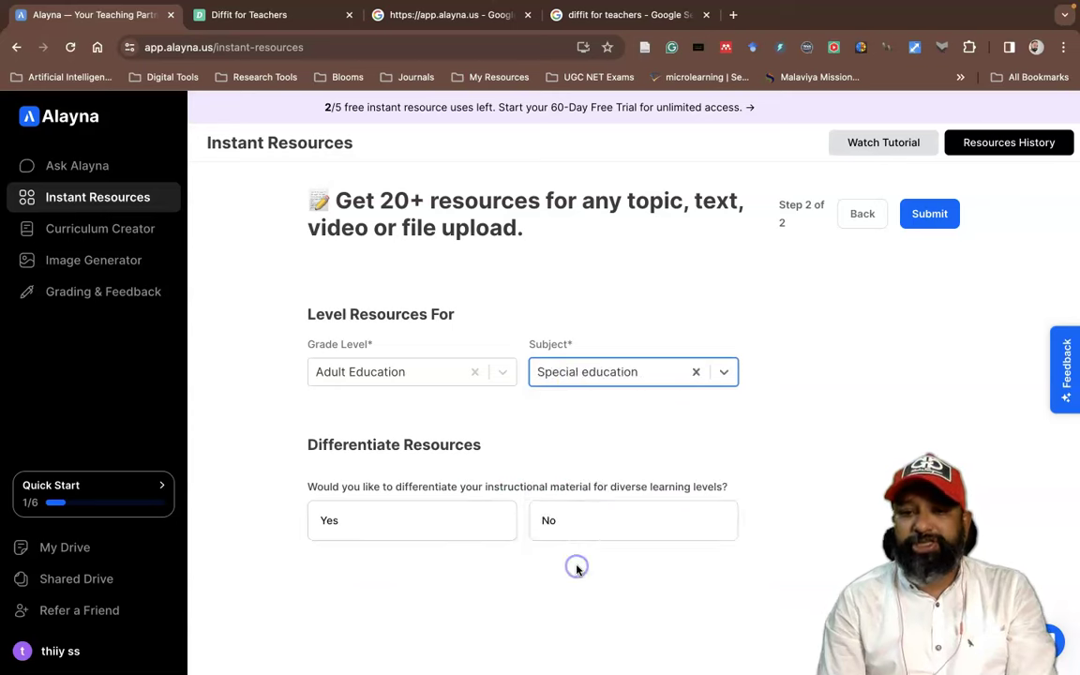
click(941, 219)
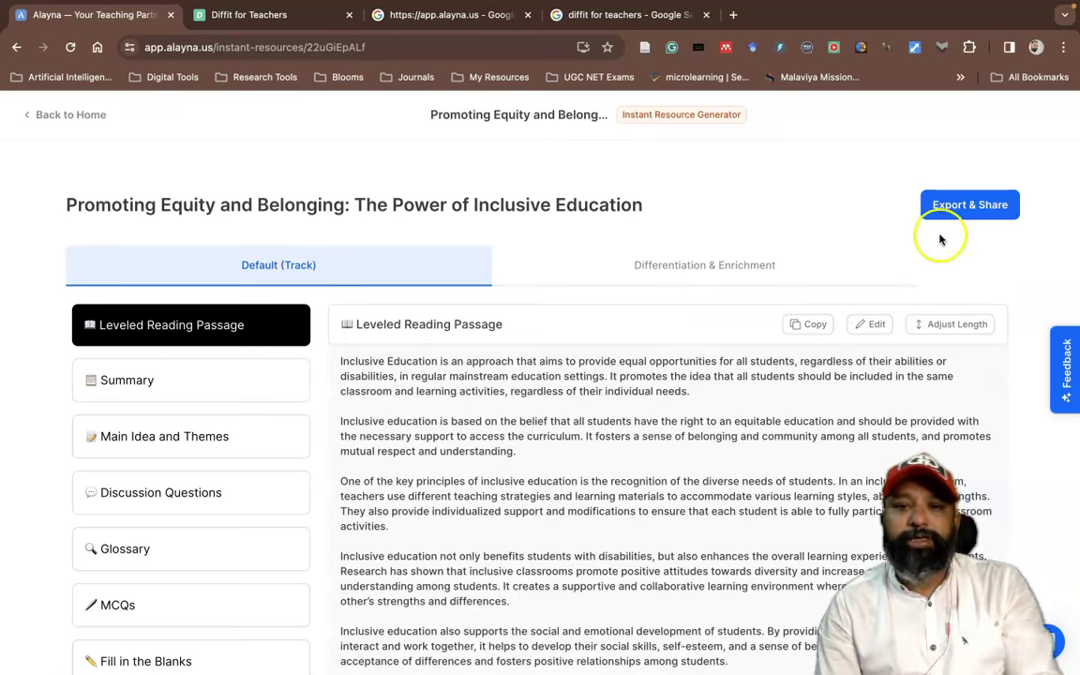
Step: Review the generated Leveled Reading Passage on inclusive education and open the Summary resource
scroll(755, 337, down, 2)
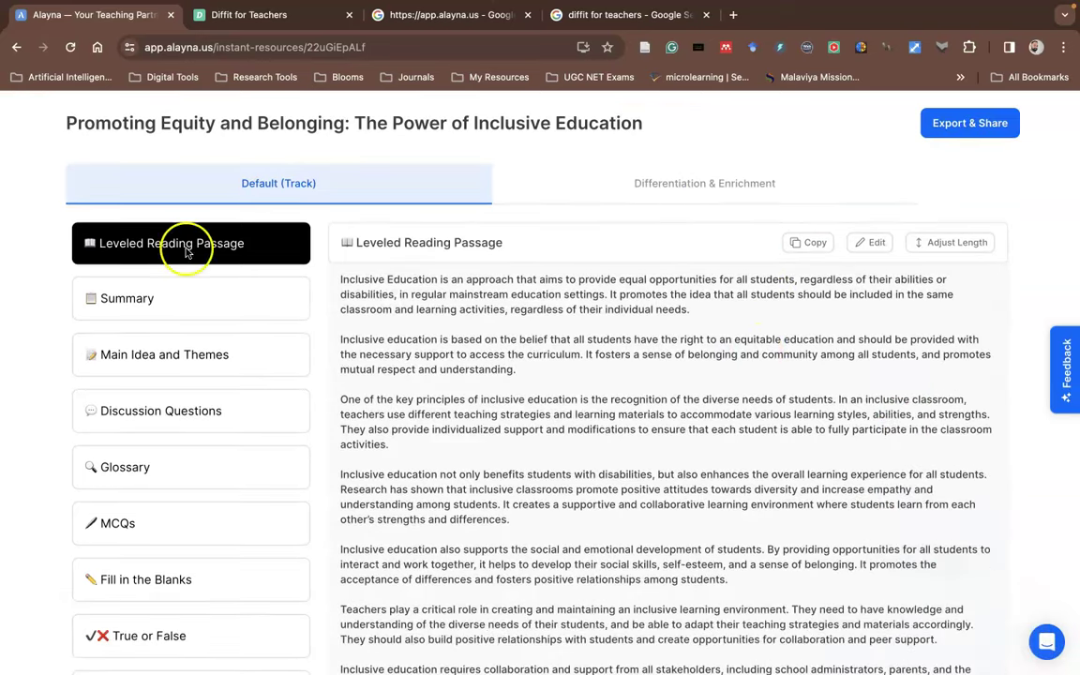
scroll(525, 306, down, 6)
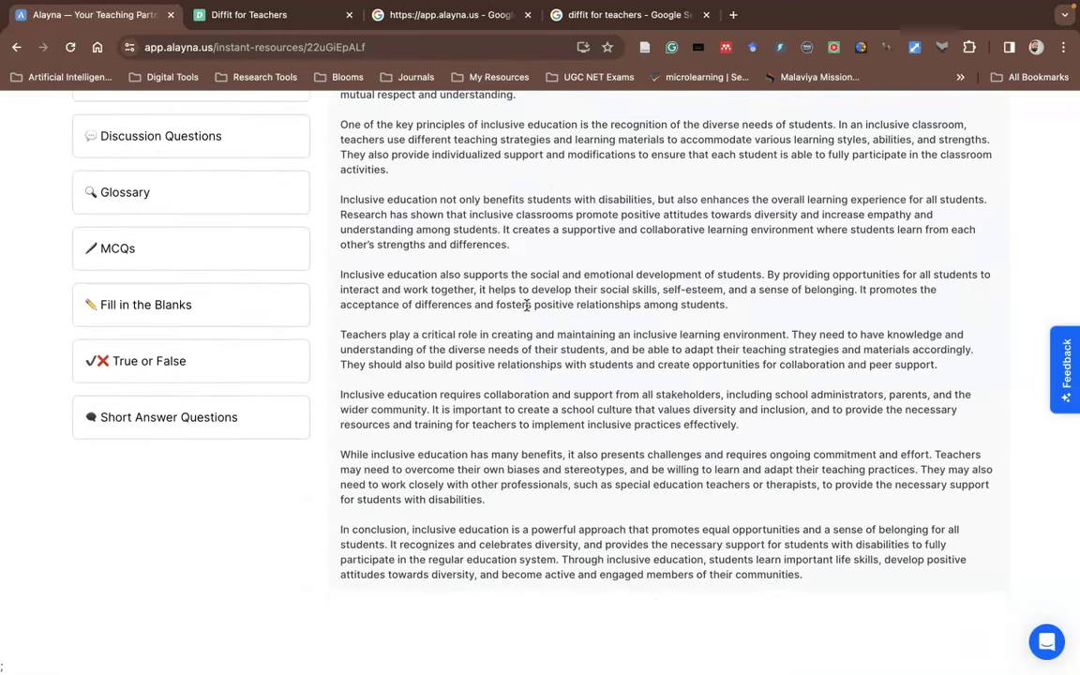
scroll(527, 306, up, 3)
drag(341, 165, 734, 553)
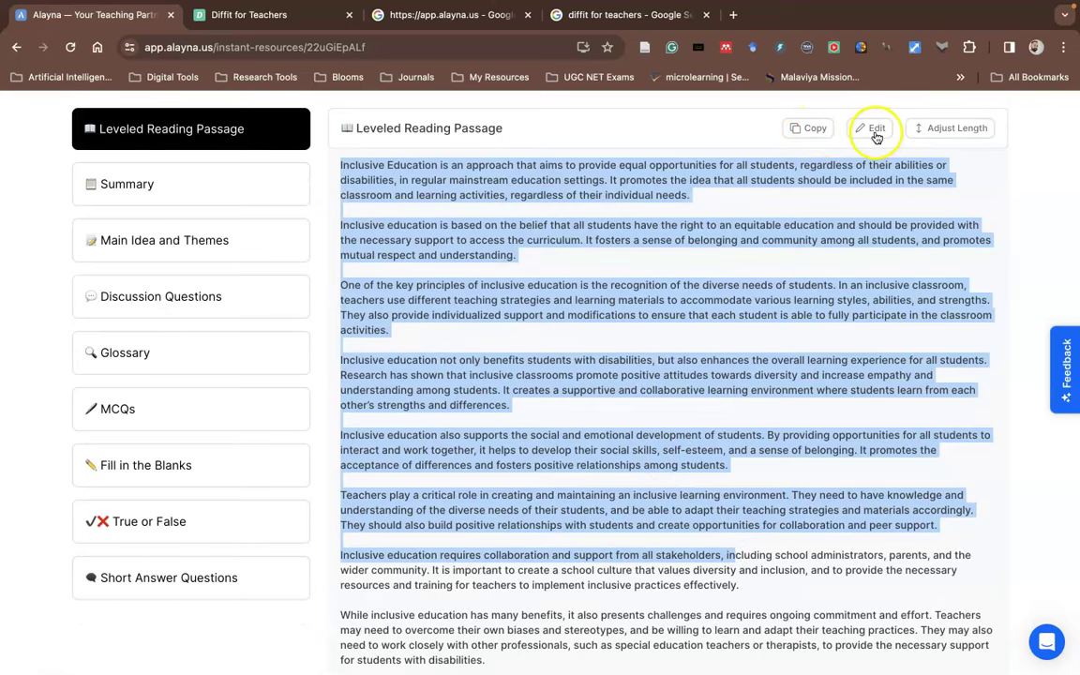
click(194, 201)
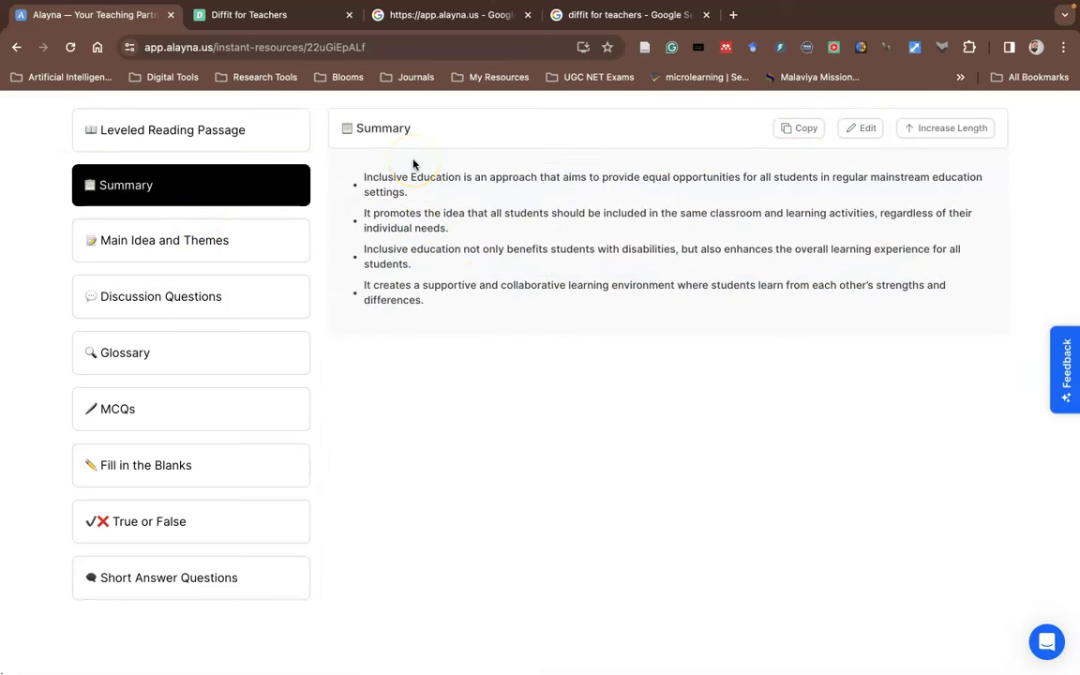
Step: Review the generated Main Idea and Themes, Discussion Questions, Glossary and MCQs on inclusive education
click(173, 245)
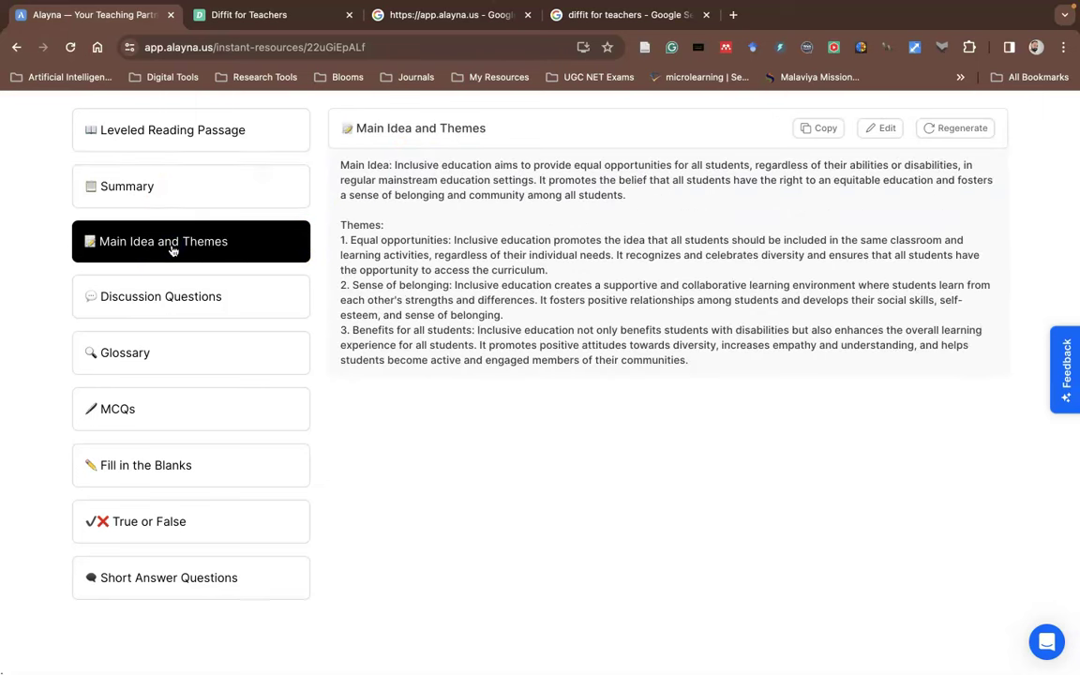
click(168, 305)
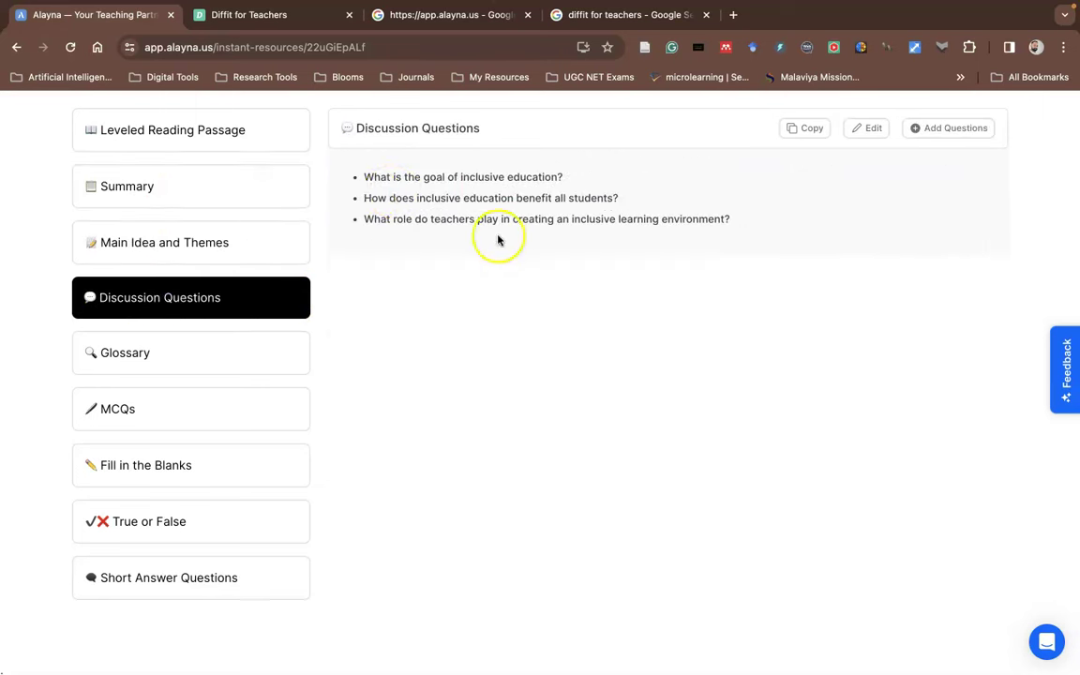
click(157, 364)
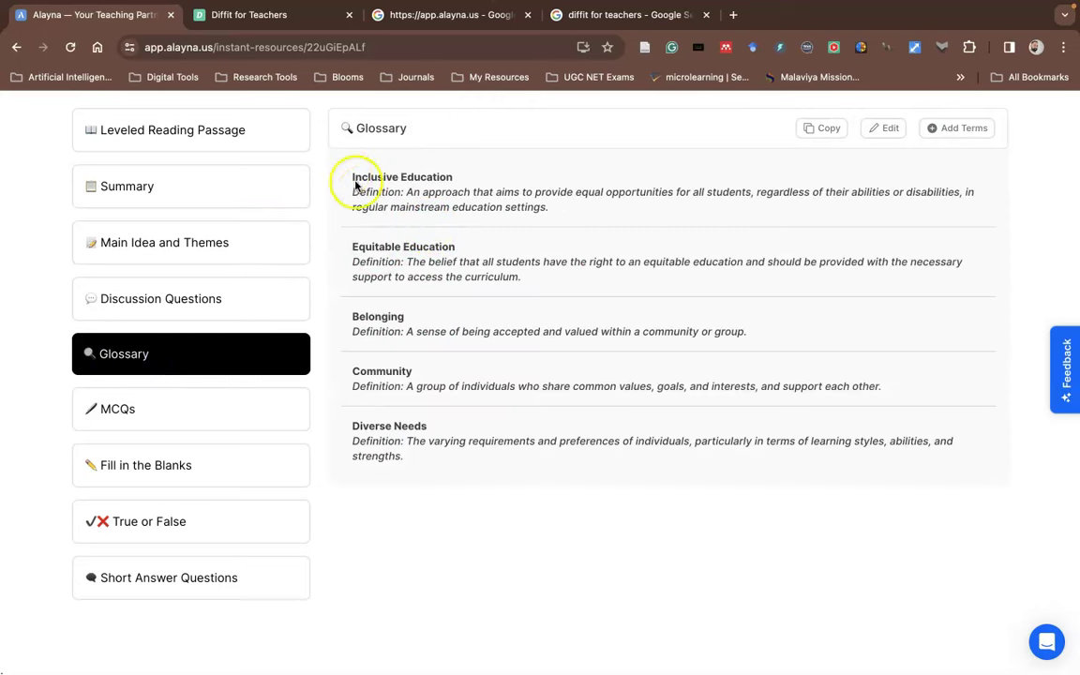
click(169, 413)
scroll(461, 300, down, 2)
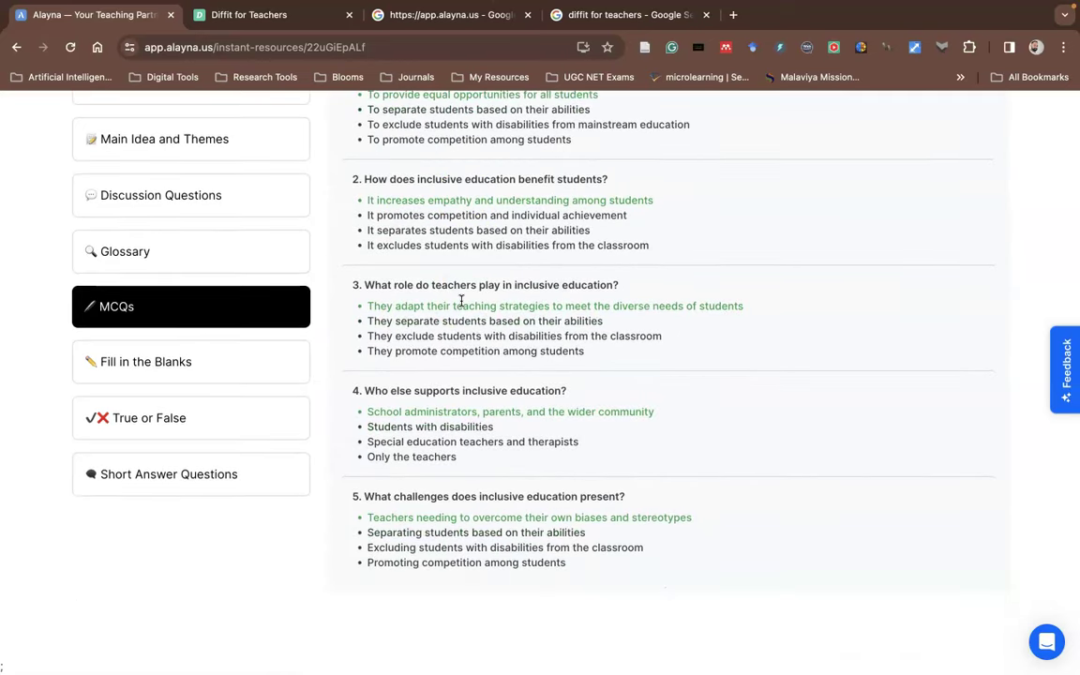
scroll(461, 300, up, 1)
scroll(462, 300, down, 1)
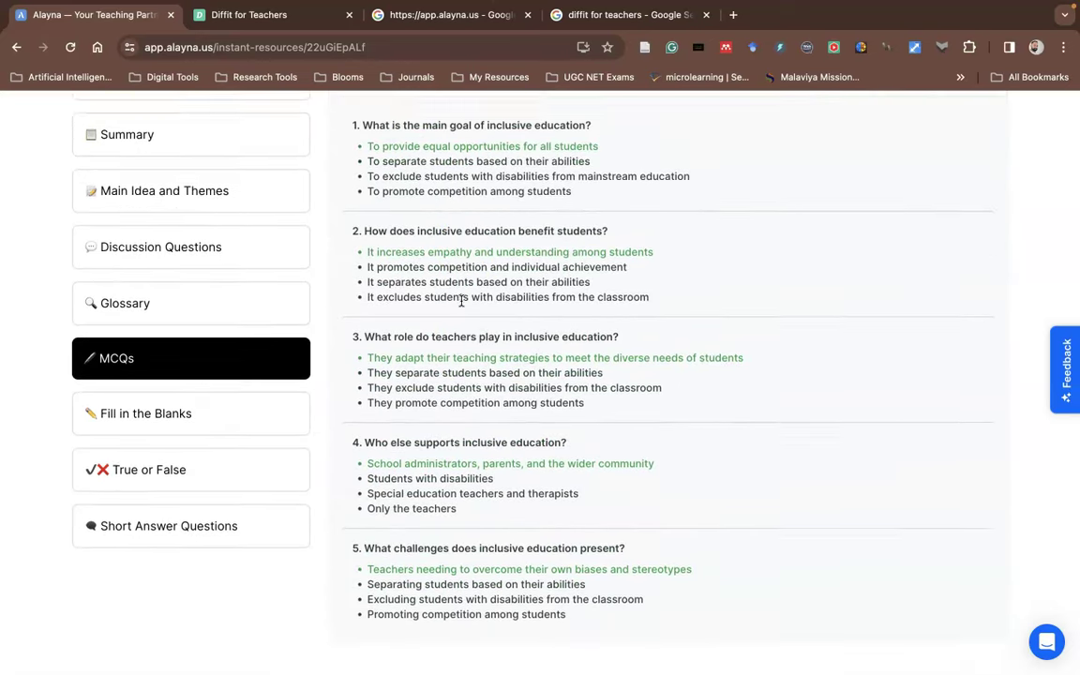
Step: Review the generated Fill in the Blanks, True or False and Short Answer Questions resources
click(197, 385)
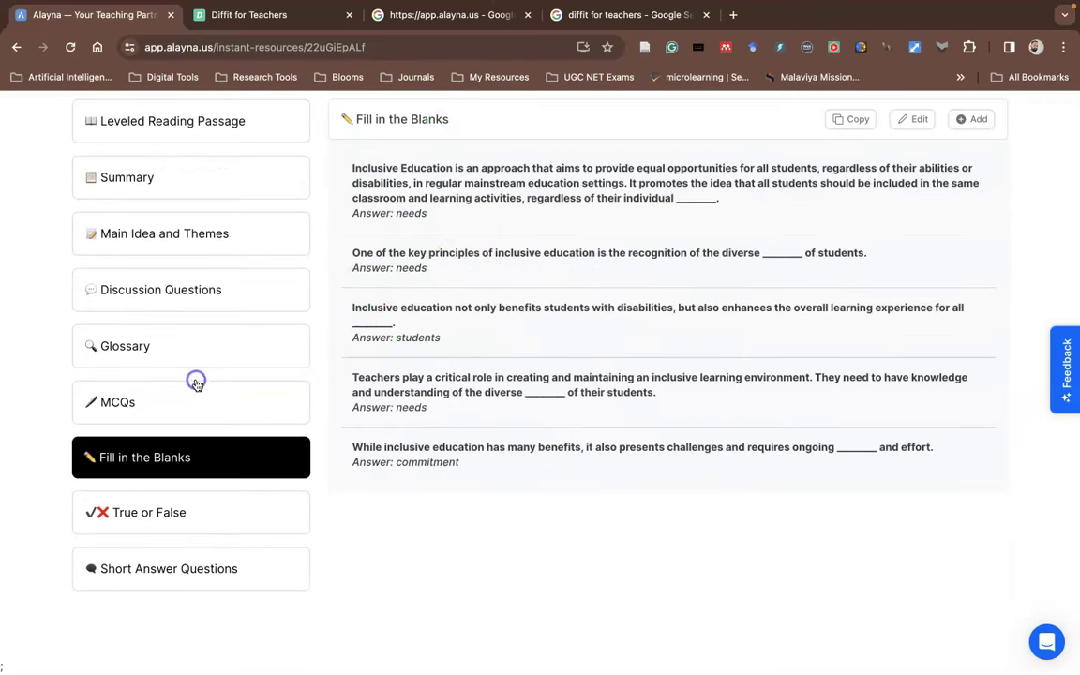
drag(435, 239, 356, 234)
right_click(150, 517)
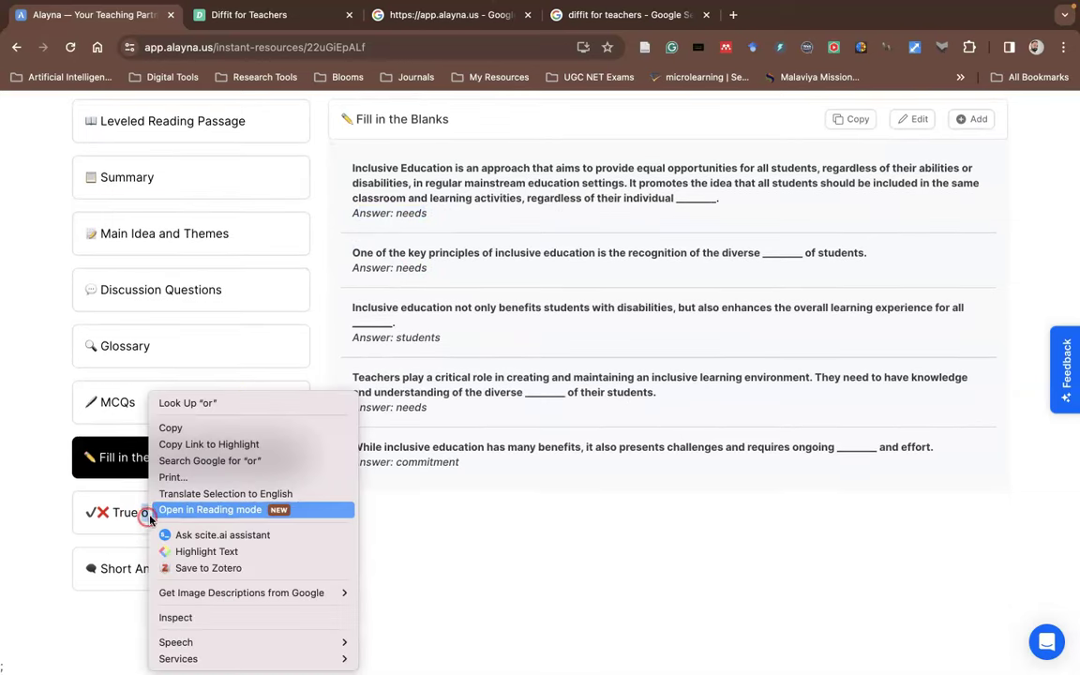
right_click(87, 512)
click(101, 510)
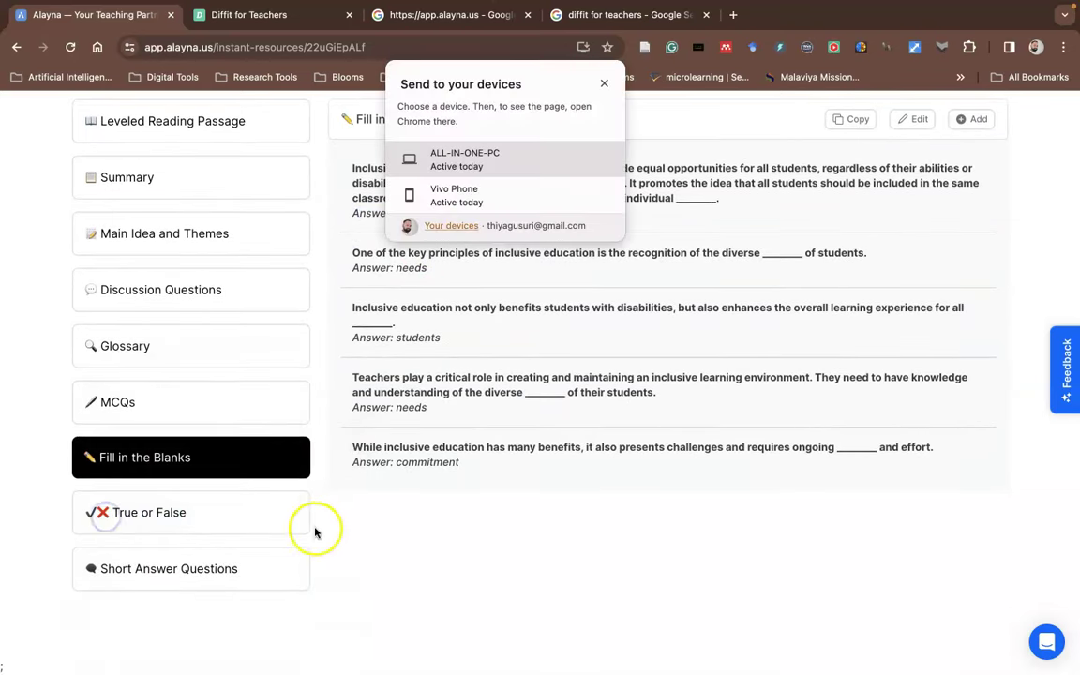
click(267, 521)
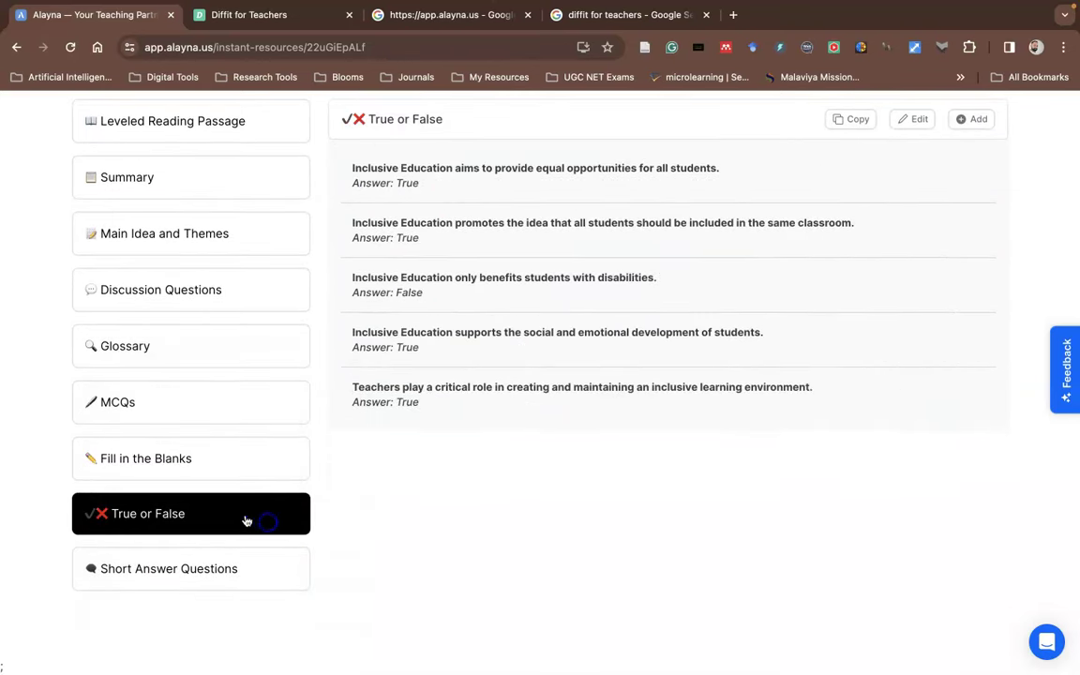
click(157, 574)
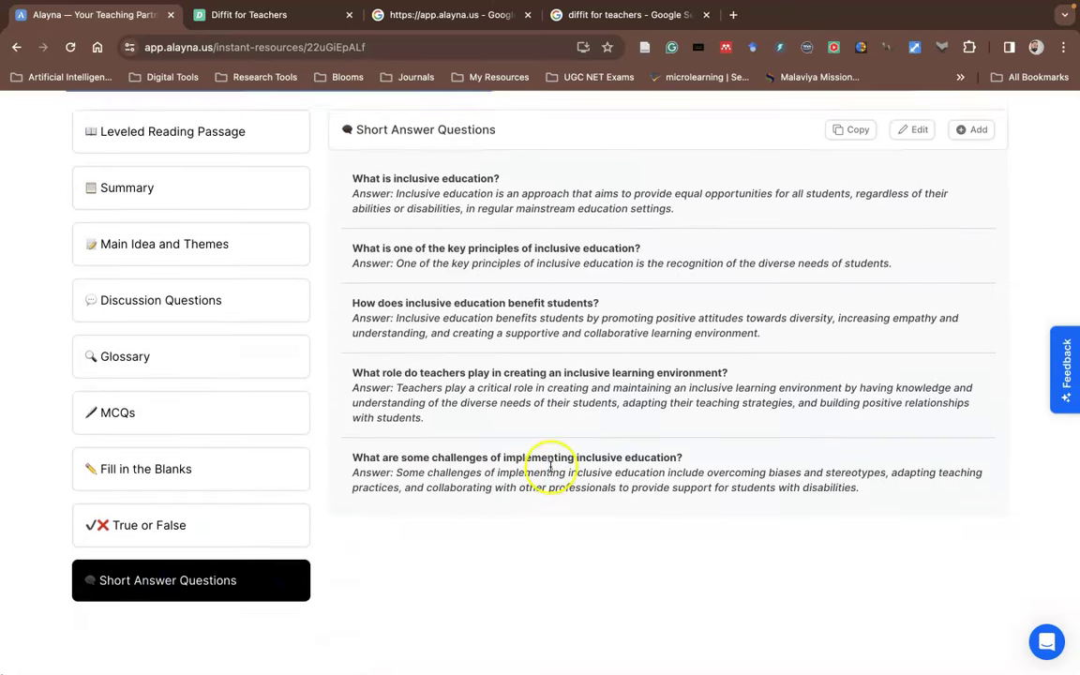
Step: Export all the inclusive education resources, with answers shown, as a PDF download
scroll(552, 457, up, 3)
scroll(558, 459, up, 5)
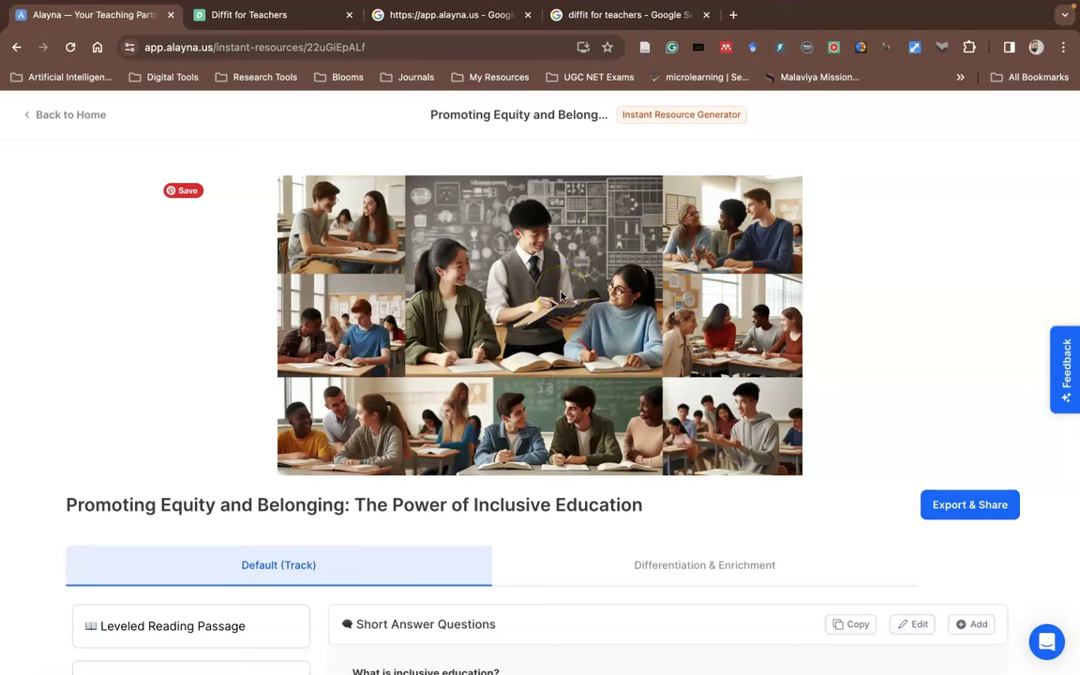
scroll(560, 297, down, 1)
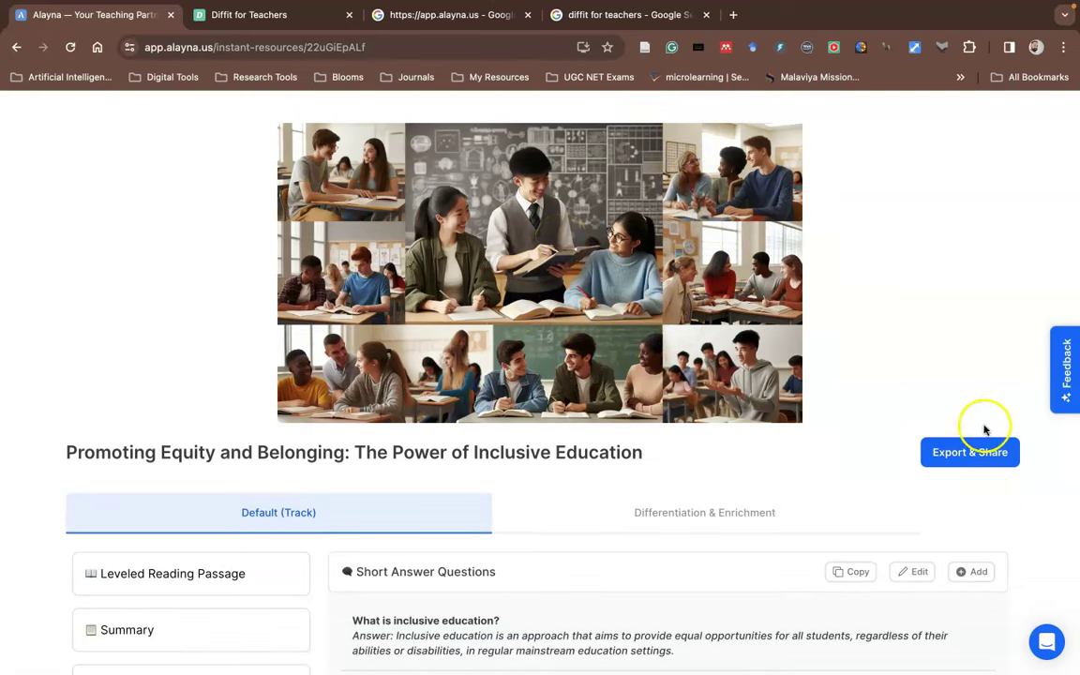
click(963, 460)
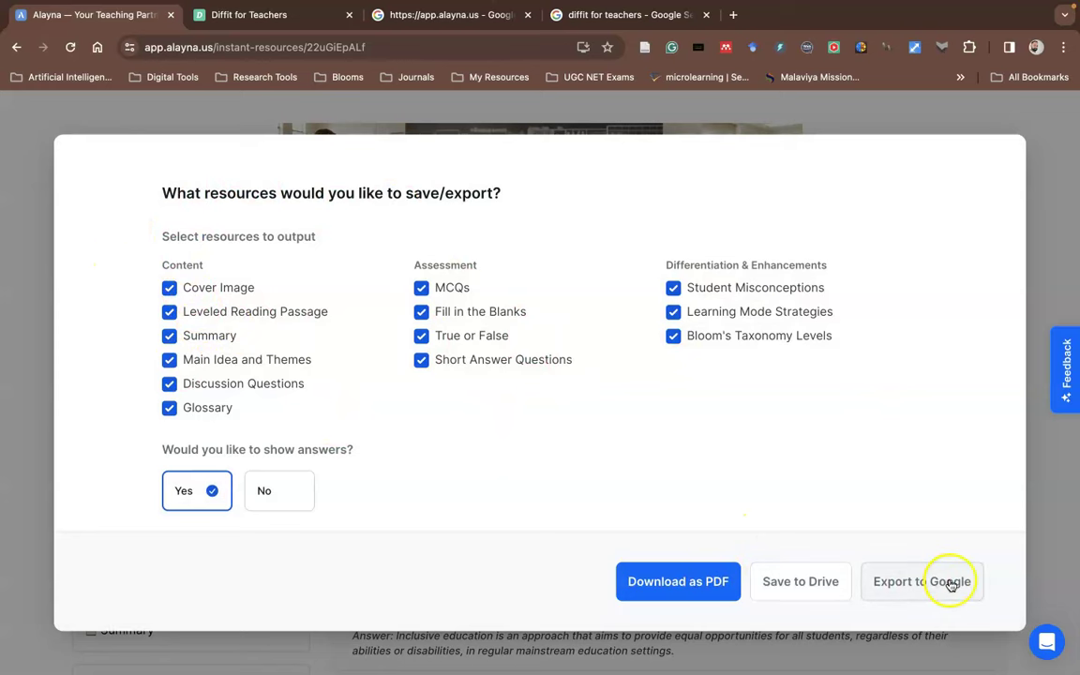
click(692, 581)
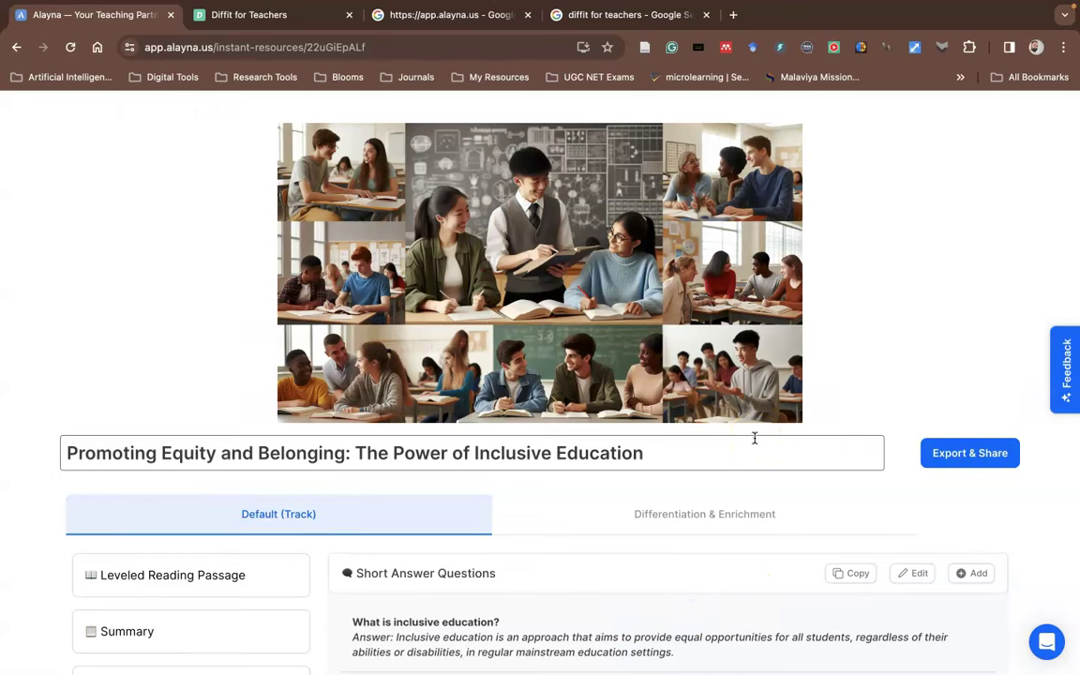
Step: Open the downloaded resources (1).pdf and look through its pages from the Leveled Reading Passage to Bloom's Taxonomy Levels
click(248, 14)
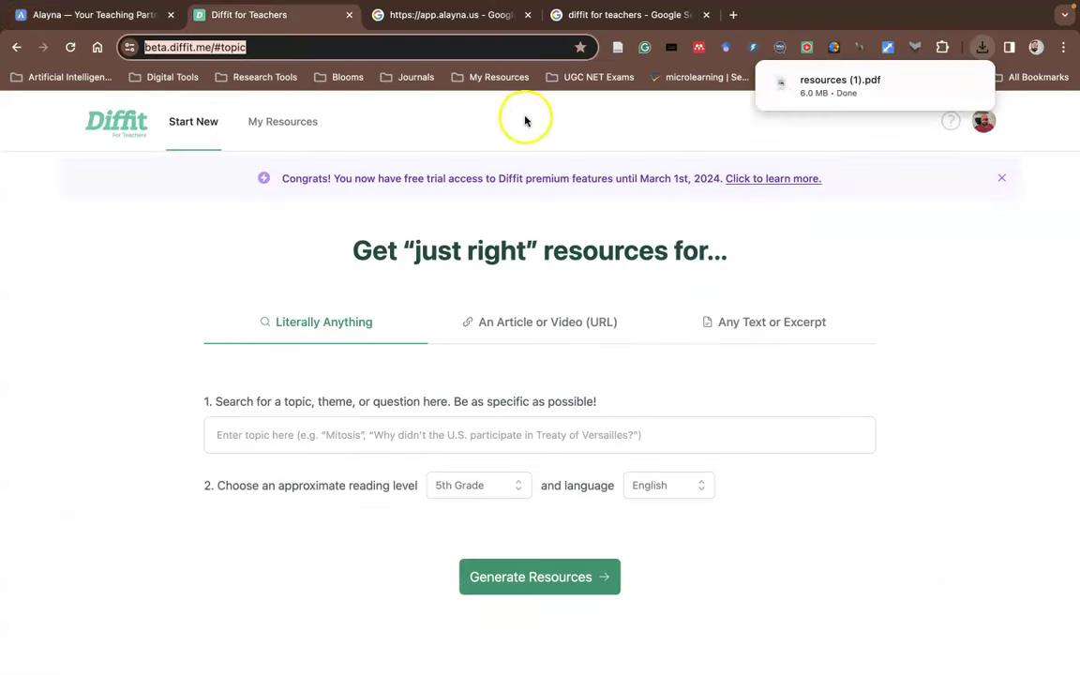
click(842, 80)
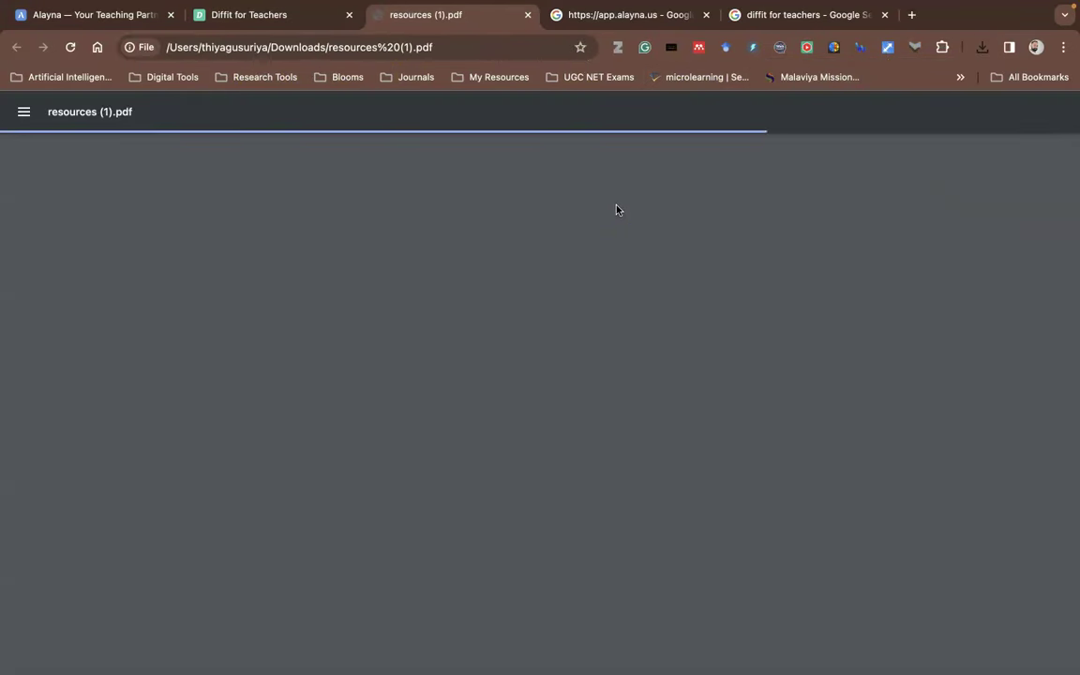
scroll(617, 210, down, 3)
scroll(617, 210, down, 15)
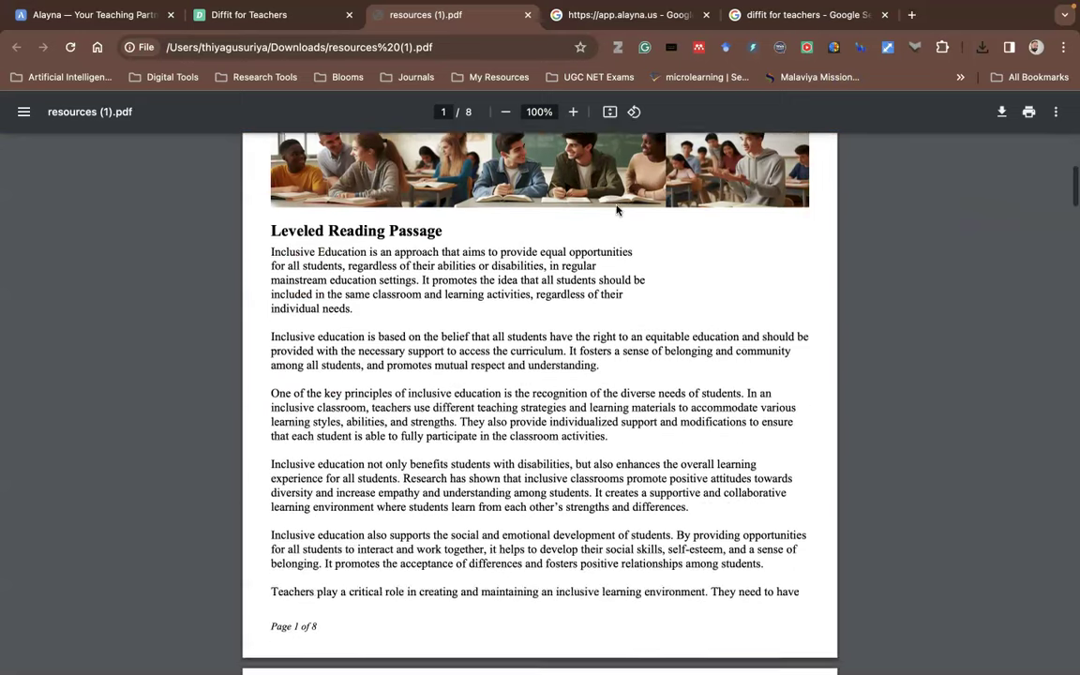
scroll(617, 210, down, 15)
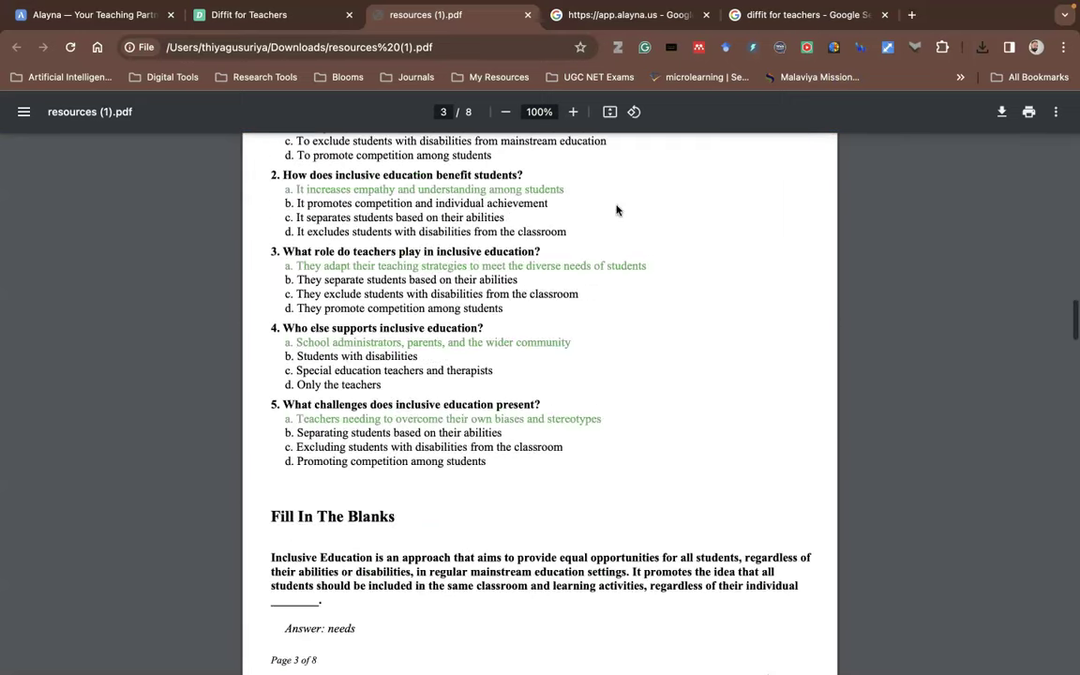
scroll(617, 210, down, 15)
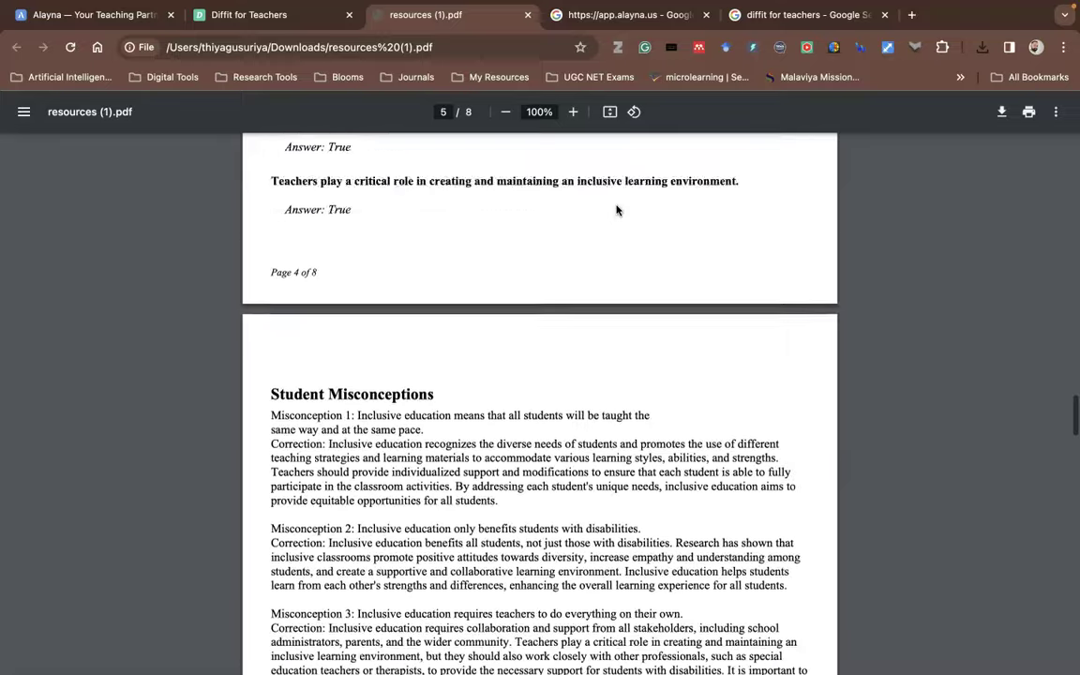
scroll(617, 210, down, 12)
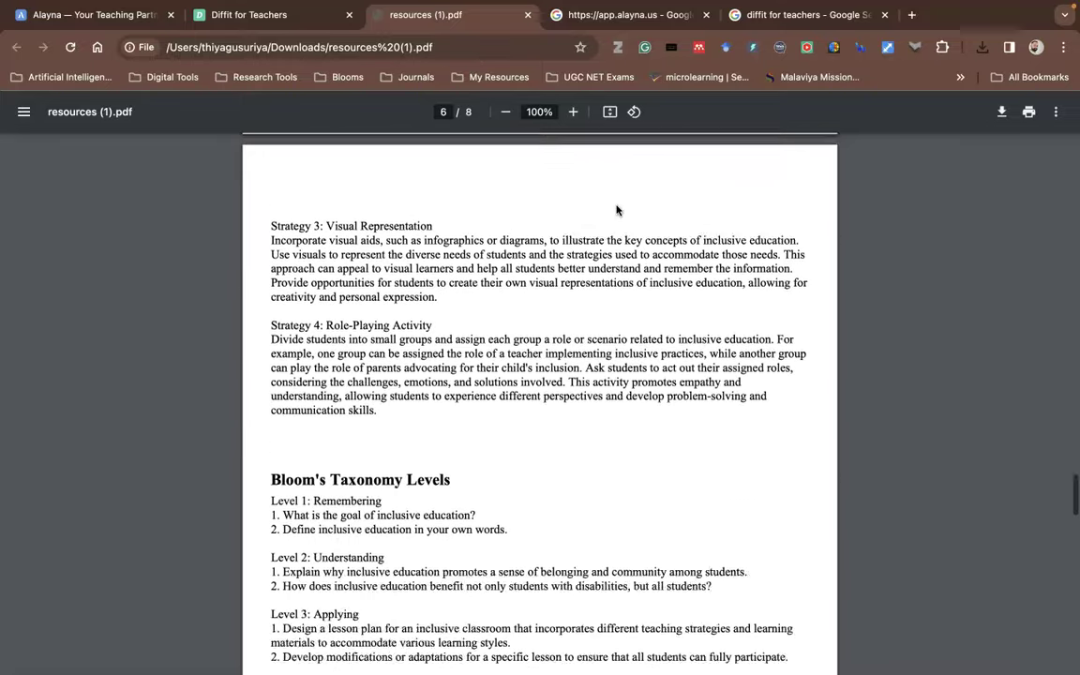
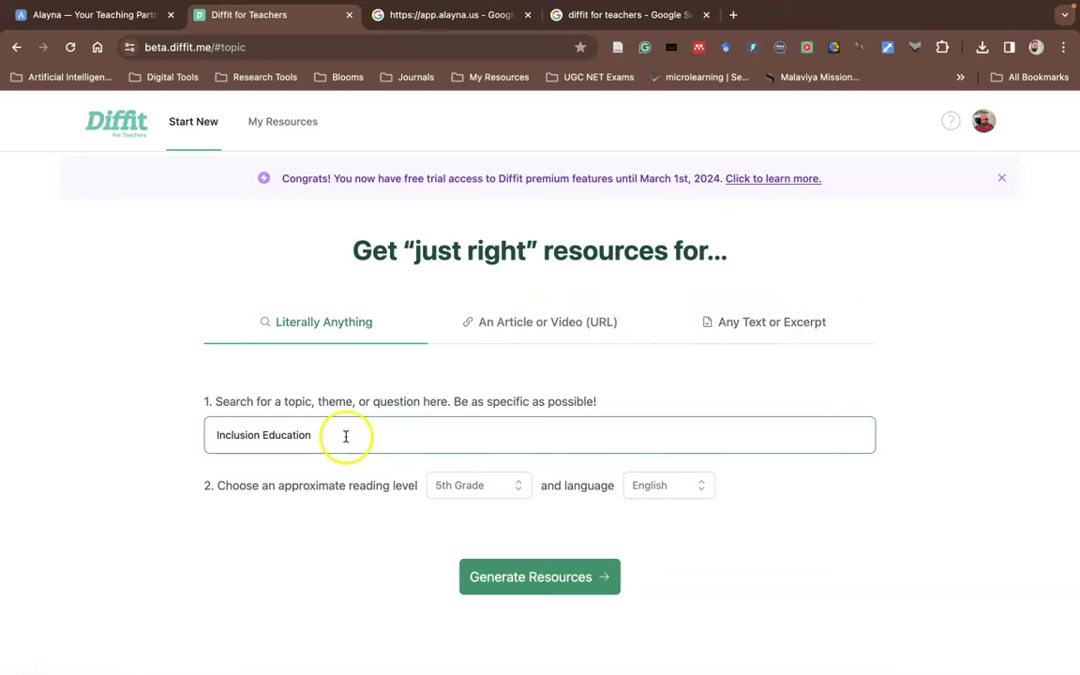
Step: Set the approximate reading level for the Inclusion Education topic to 11th Grade+
click(494, 491)
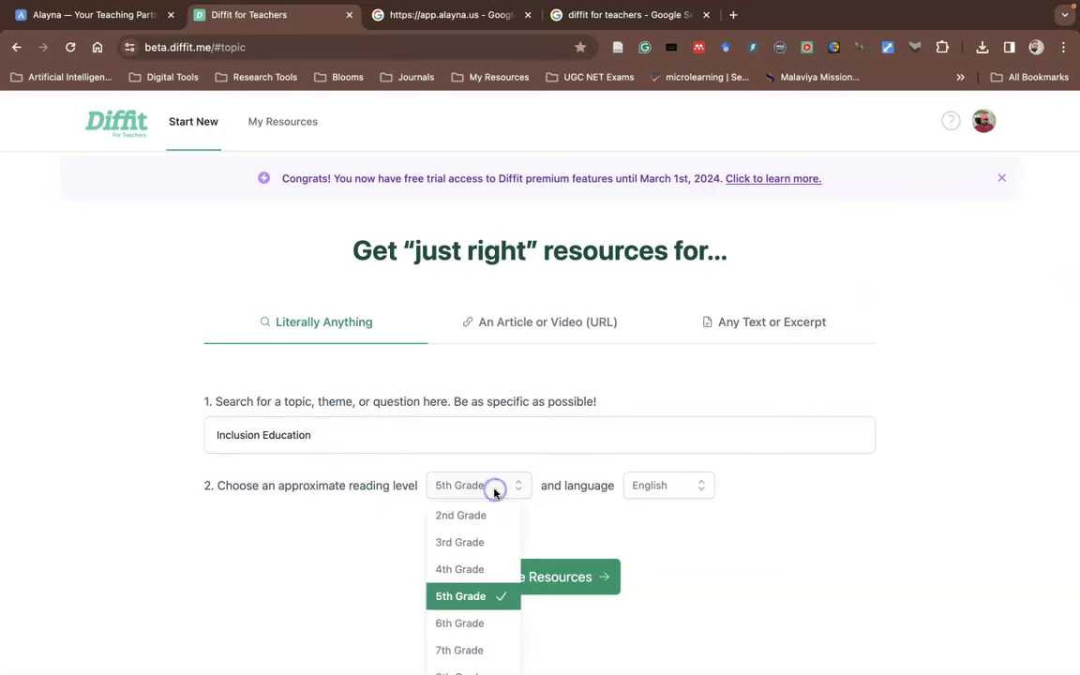
scroll(475, 641, down, 2)
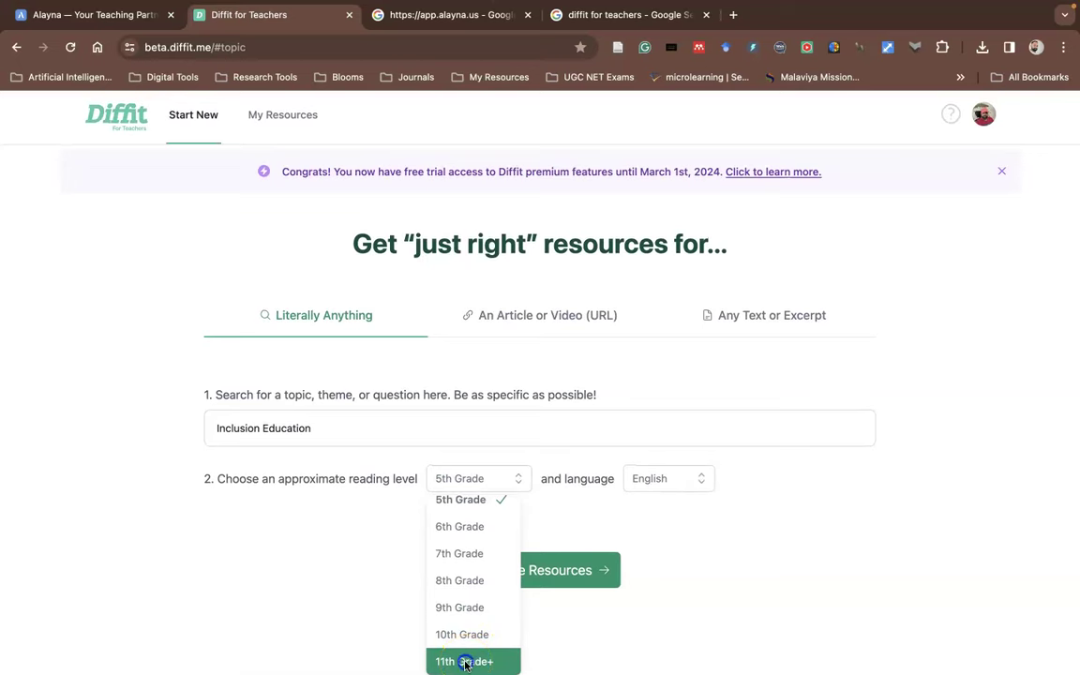
click(465, 662)
Step: Look through the available languages, choose English and generate the Inclusion Education resources
click(668, 479)
scroll(707, 604, down, 2)
scroll(707, 605, down, 10)
scroll(689, 574, up, 10)
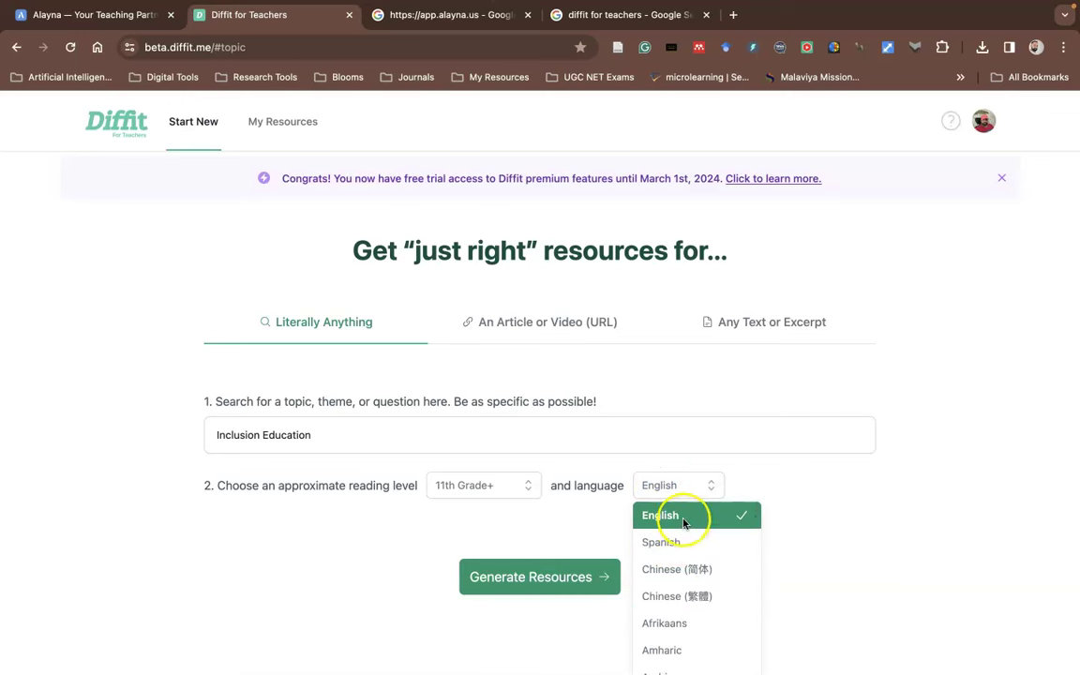
click(684, 522)
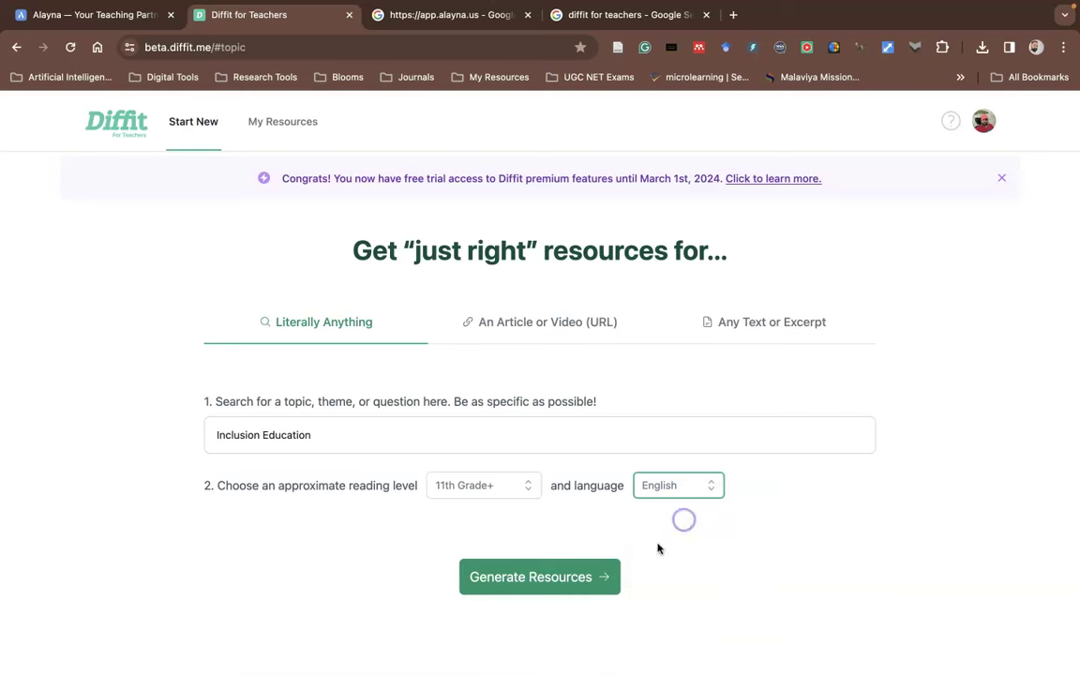
click(568, 580)
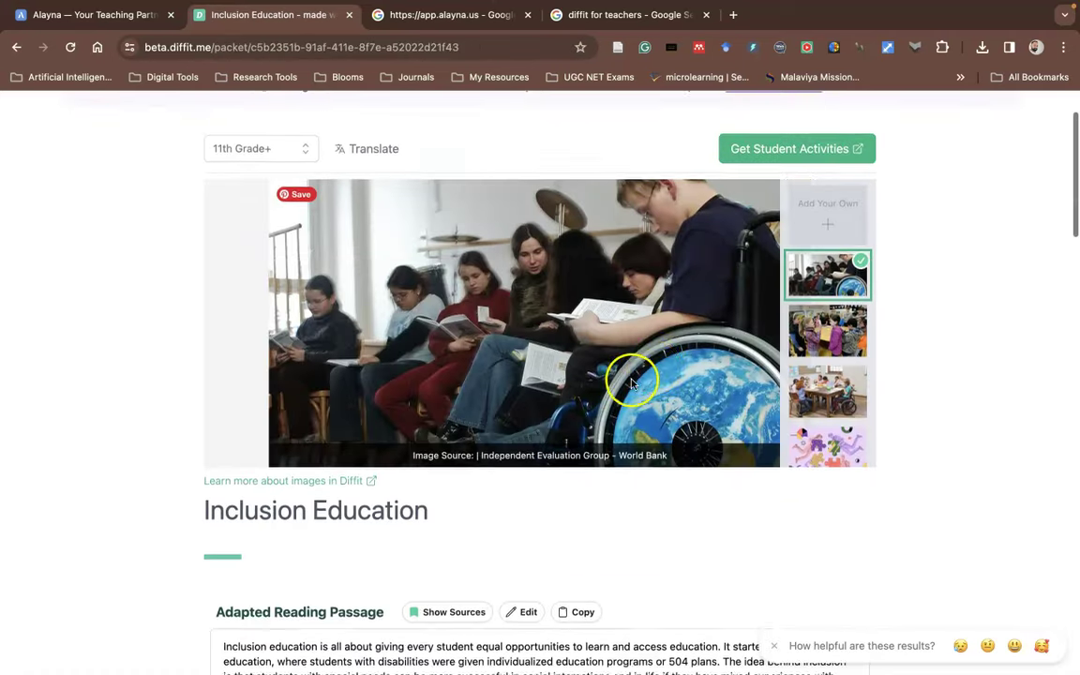
Step: Try several suggested cover images and select the classroom photo of the boy in a green shirt from The Satchel Pulse Blog
scroll(815, 394, down, 1)
click(819, 452)
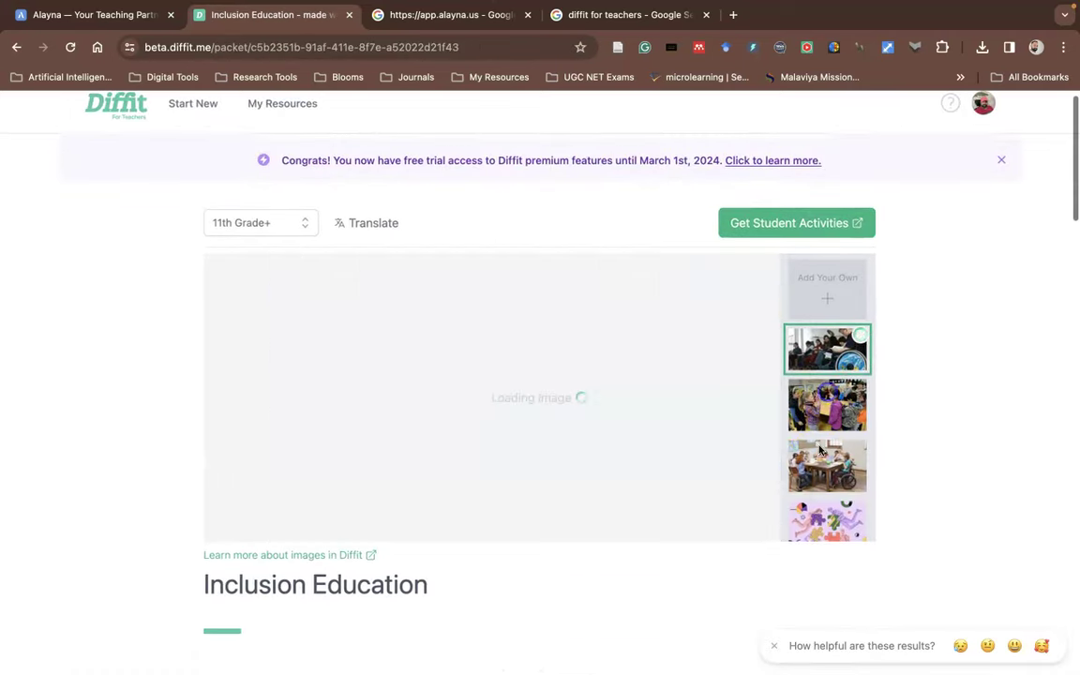
click(818, 455)
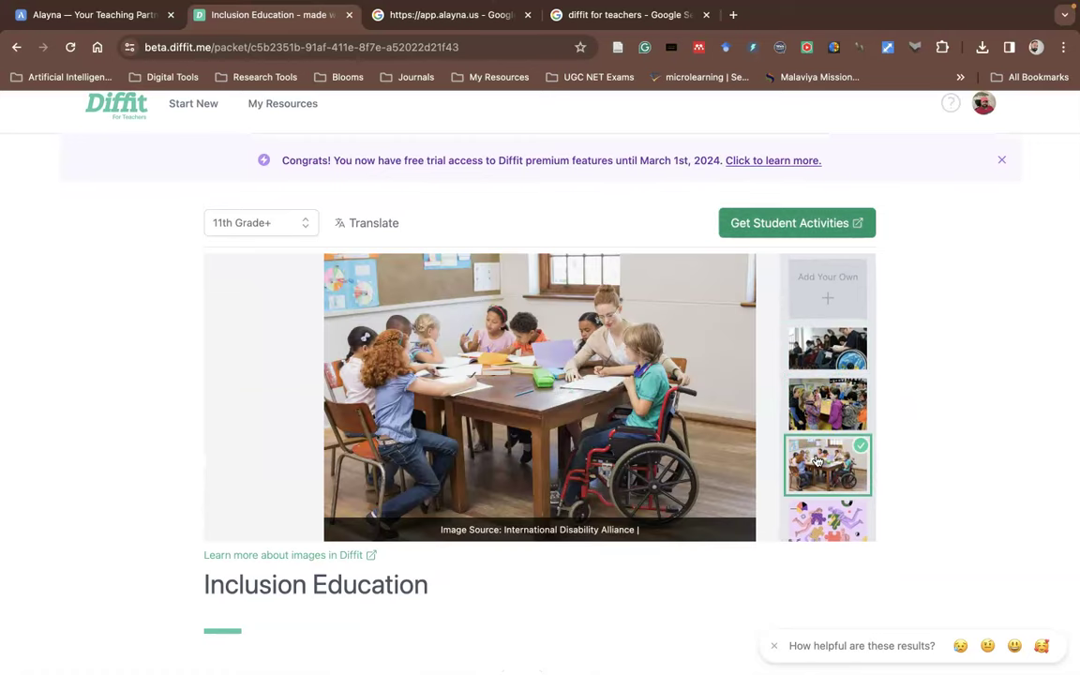
scroll(816, 461, down, 2)
click(820, 433)
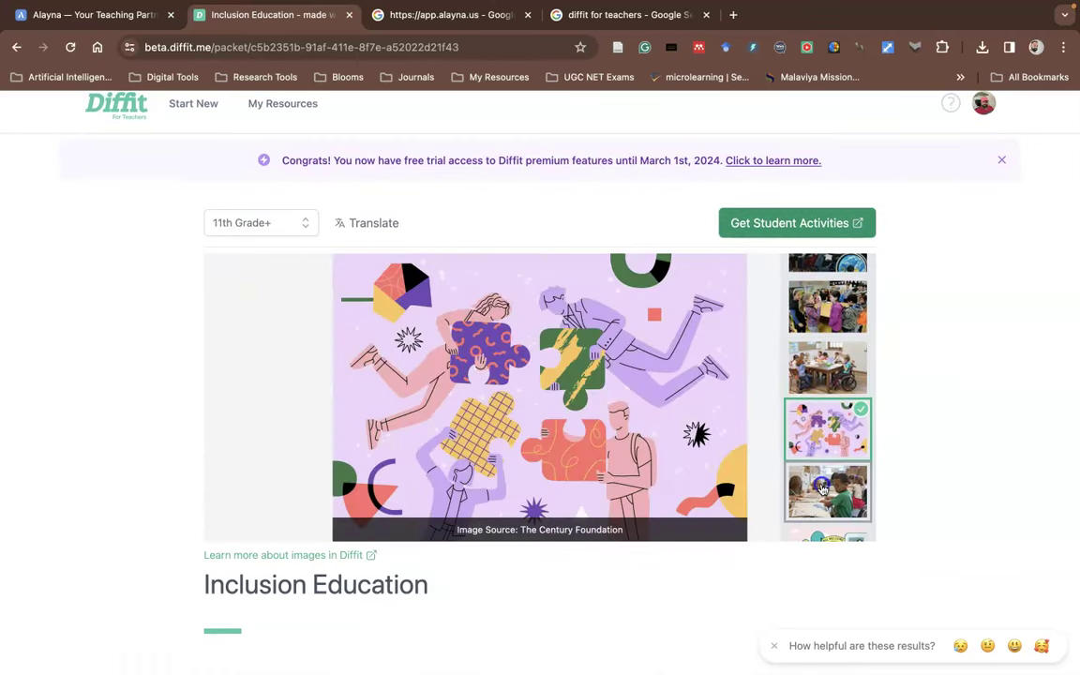
click(822, 489)
scroll(798, 443, down, 2)
Step: Examine the generated Adapted Reading Passage, Summary and Key Vocabulary Words for Inclusion Education
scroll(672, 412, down, 2)
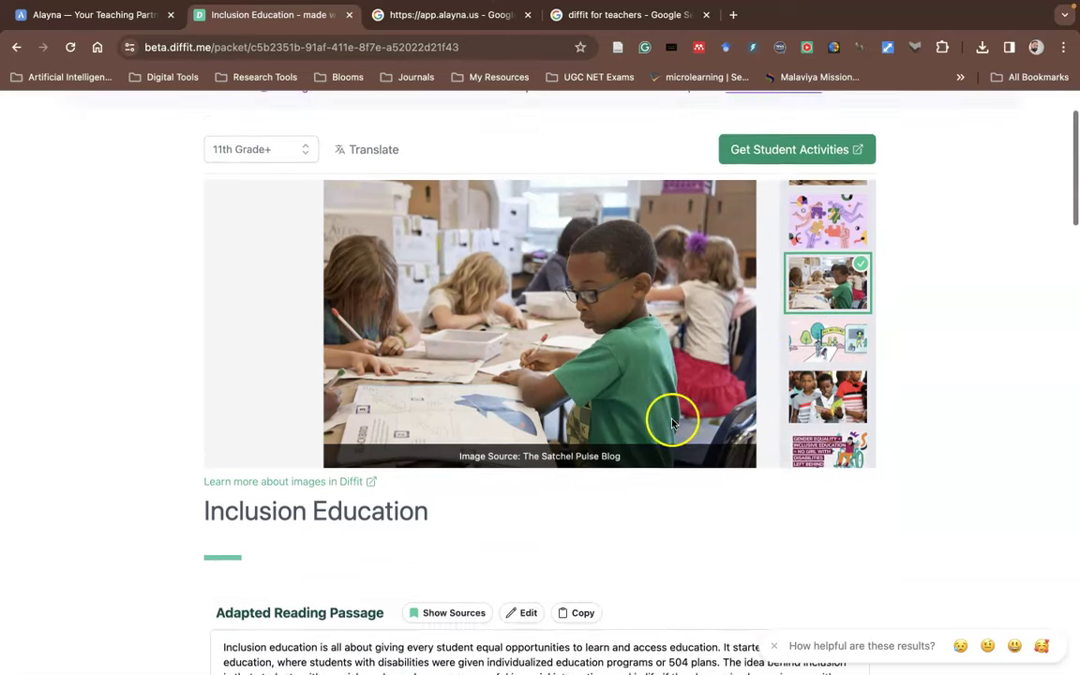
scroll(673, 424, down, 1)
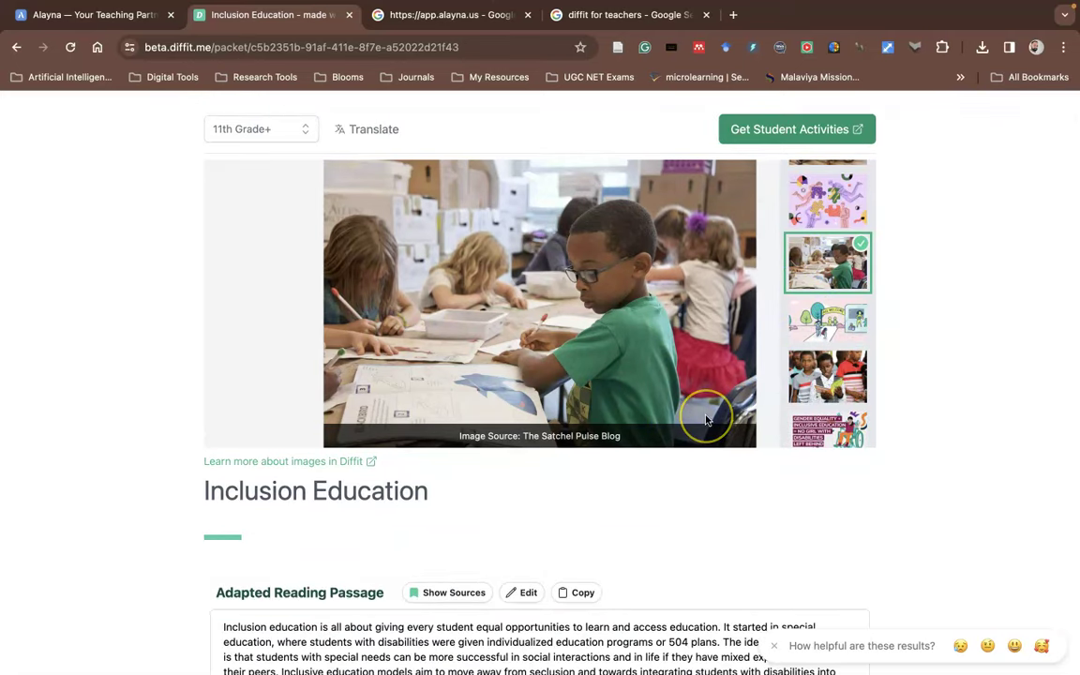
scroll(702, 420, down, 5)
scroll(706, 419, down, 3)
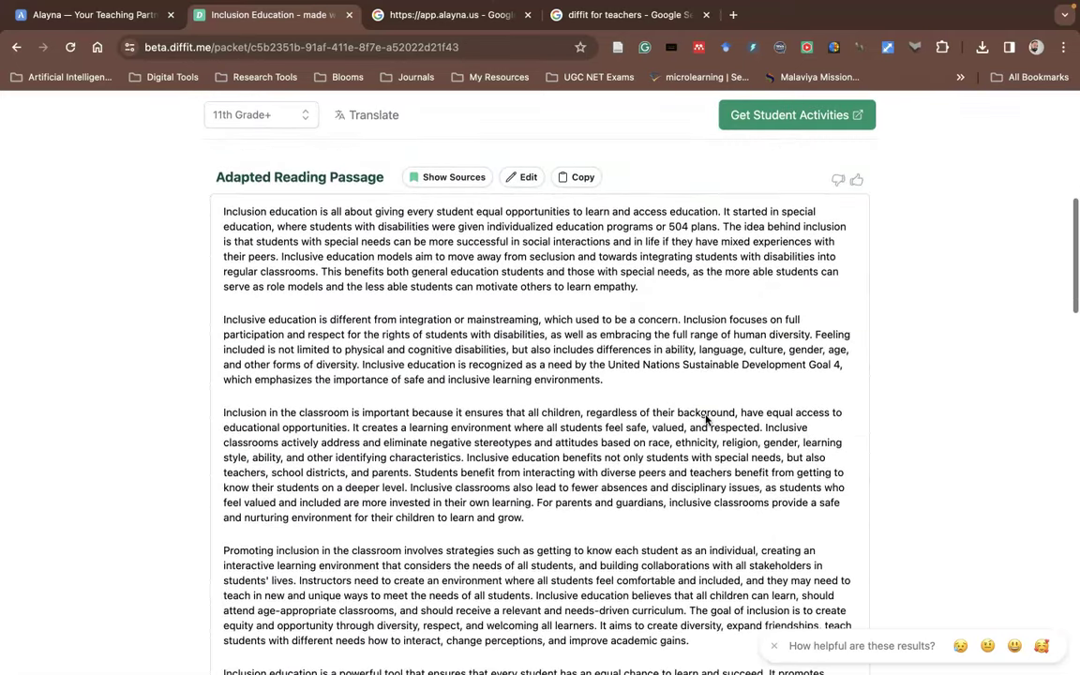
scroll(706, 415, up, 5)
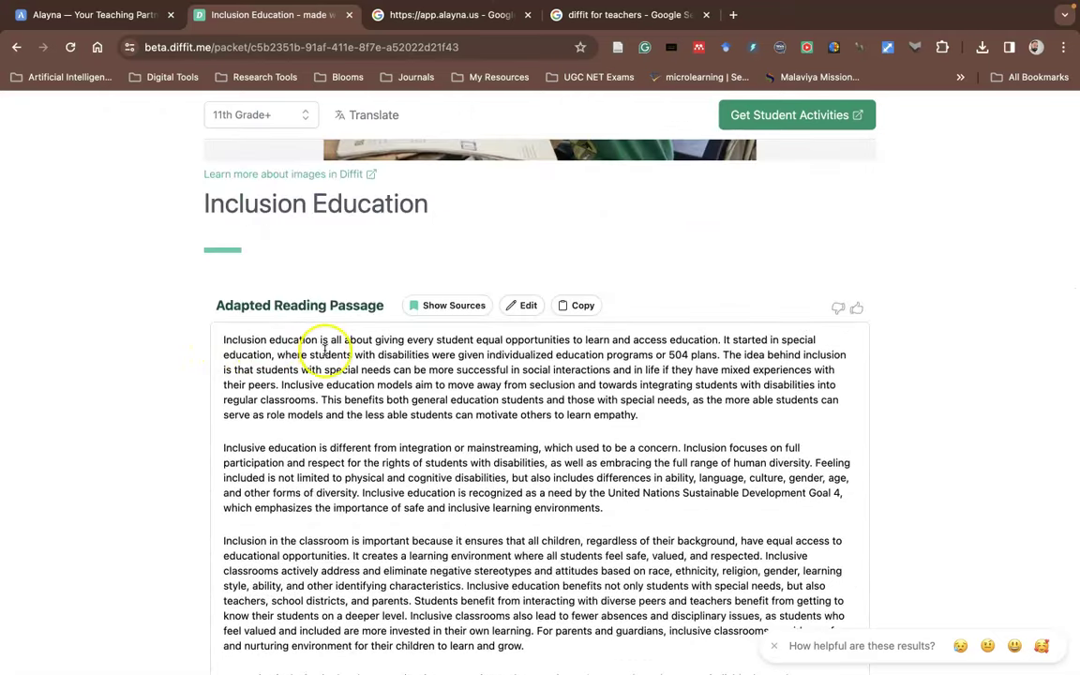
scroll(324, 350, down, 9)
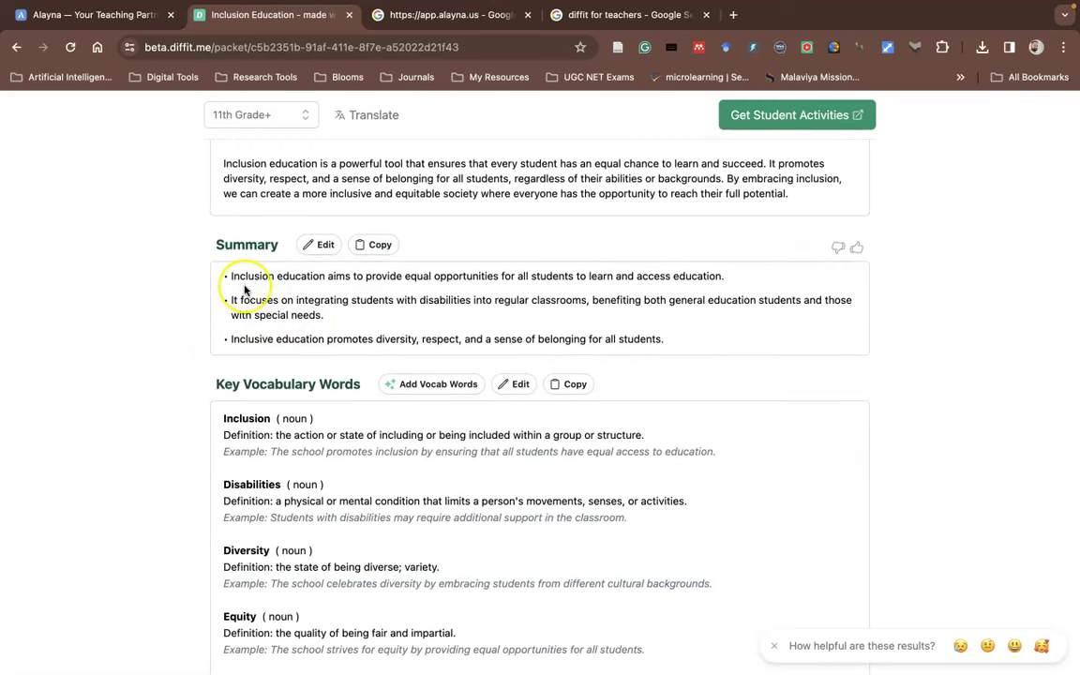
scroll(272, 329, down, 3)
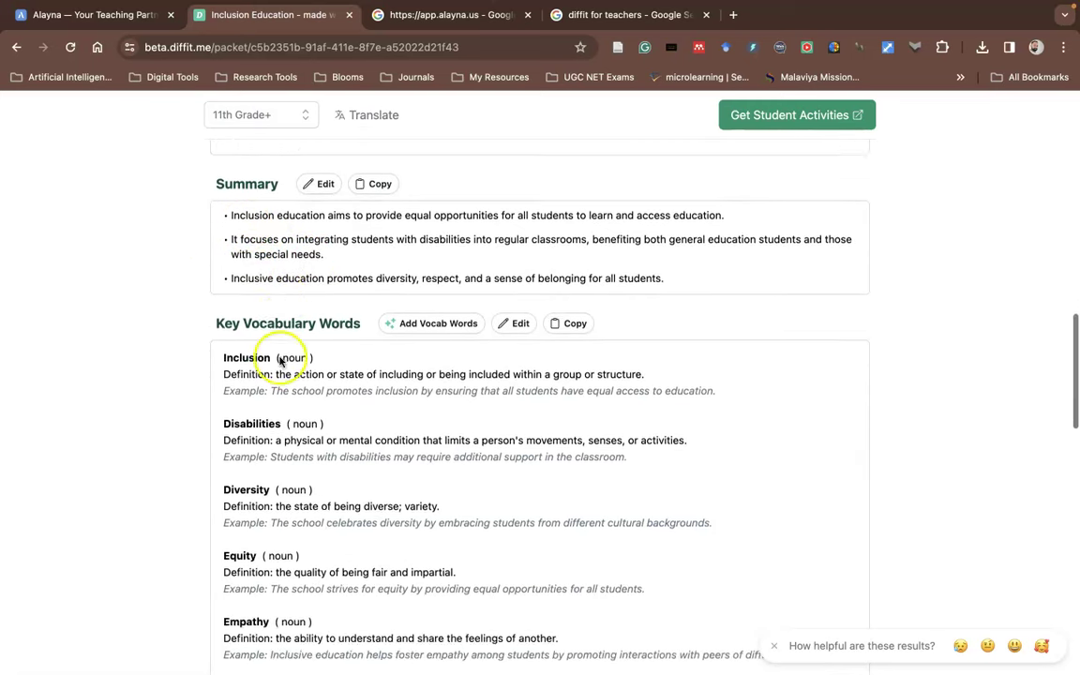
Step: Examine the remaining Inclusion Education material: vocabulary definitions, Multiple Choice Questions, Short Answer Questions and Open-ended Prompts
scroll(289, 343, down, 3)
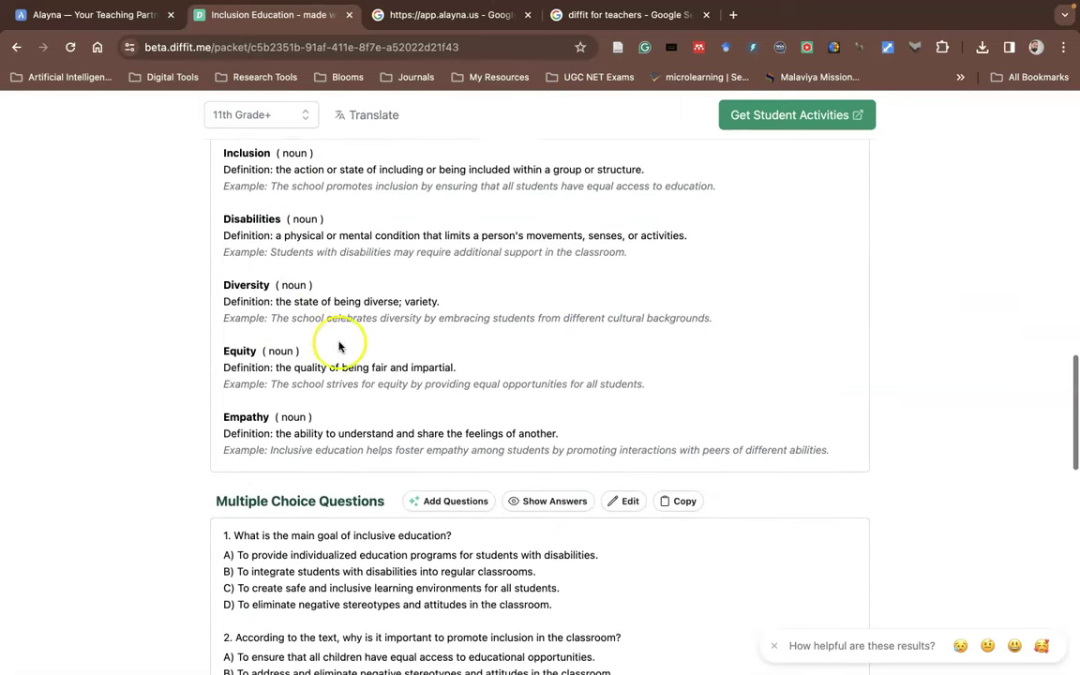
scroll(403, 349, down, 4)
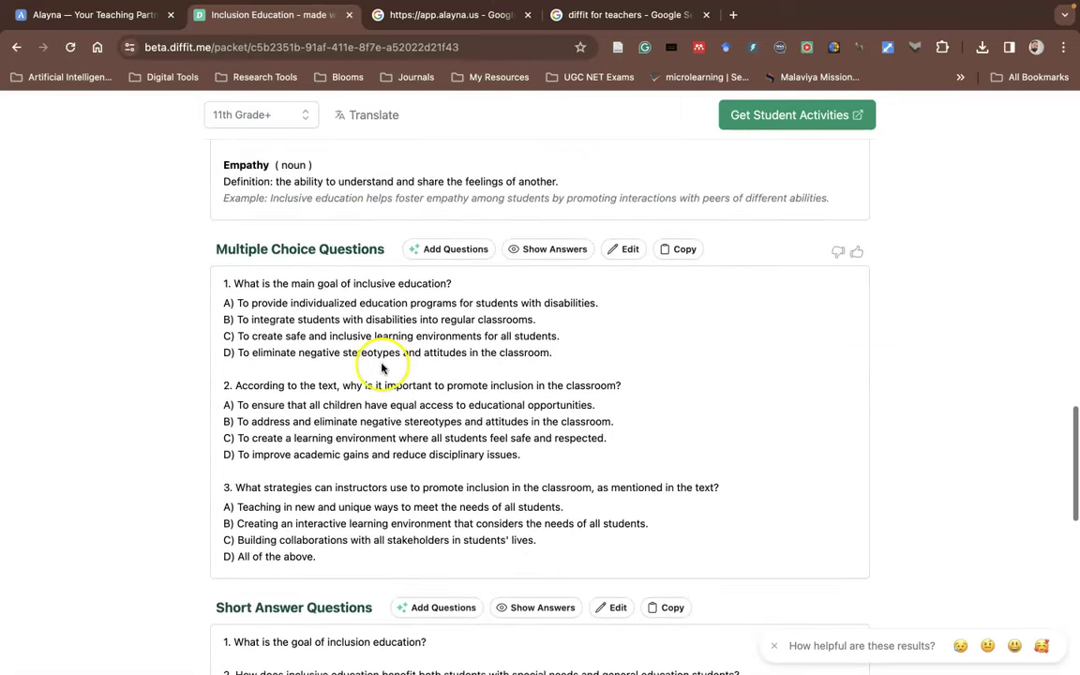
scroll(374, 352, down, 5)
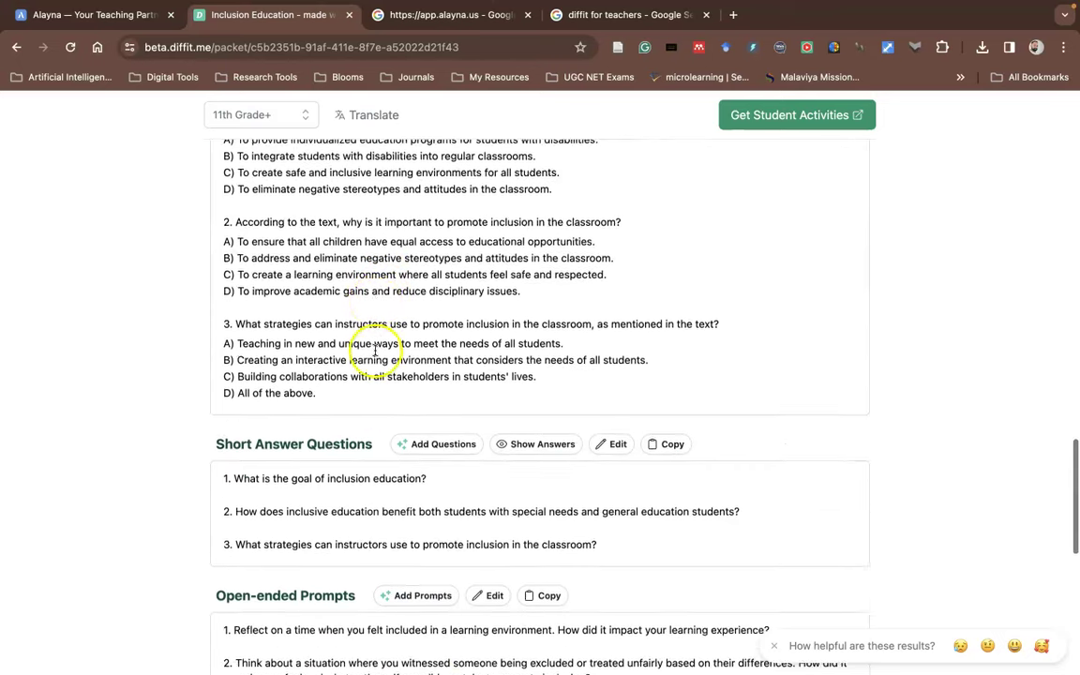
scroll(385, 415, down, 2)
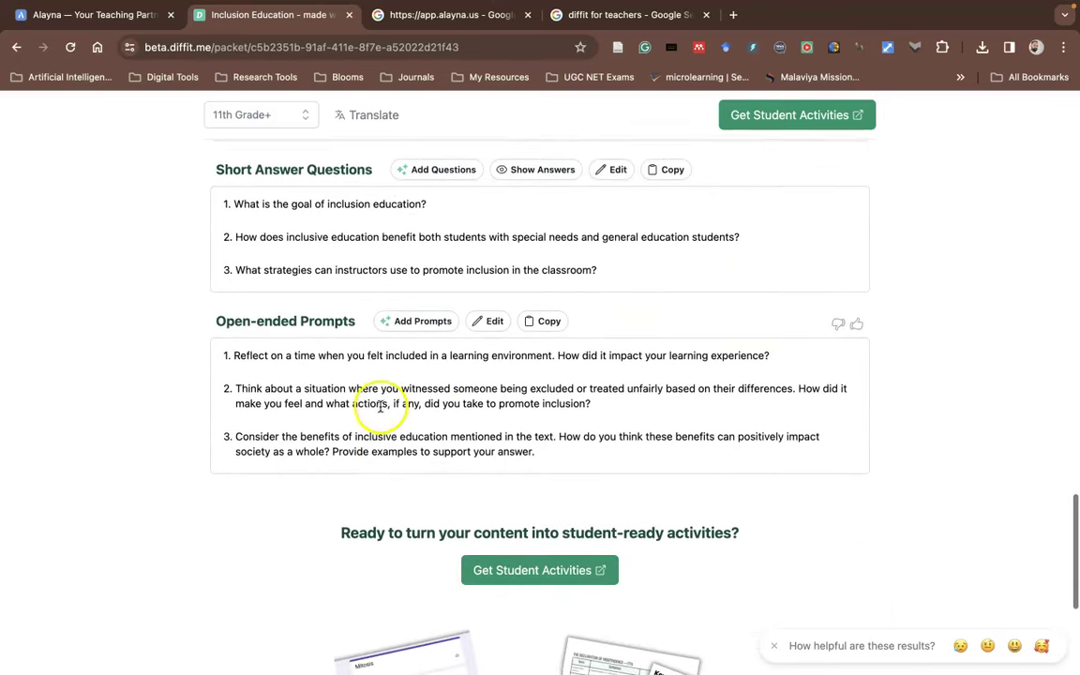
scroll(410, 385, up, 5)
scroll(409, 392, up, 20)
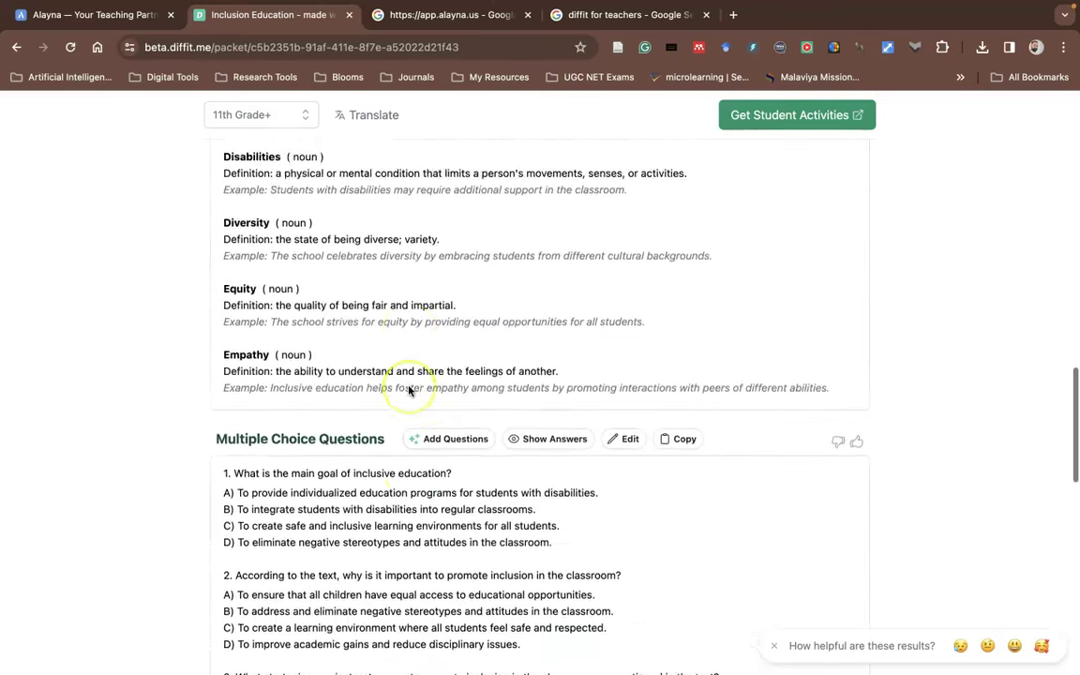
scroll(409, 391, up, 2)
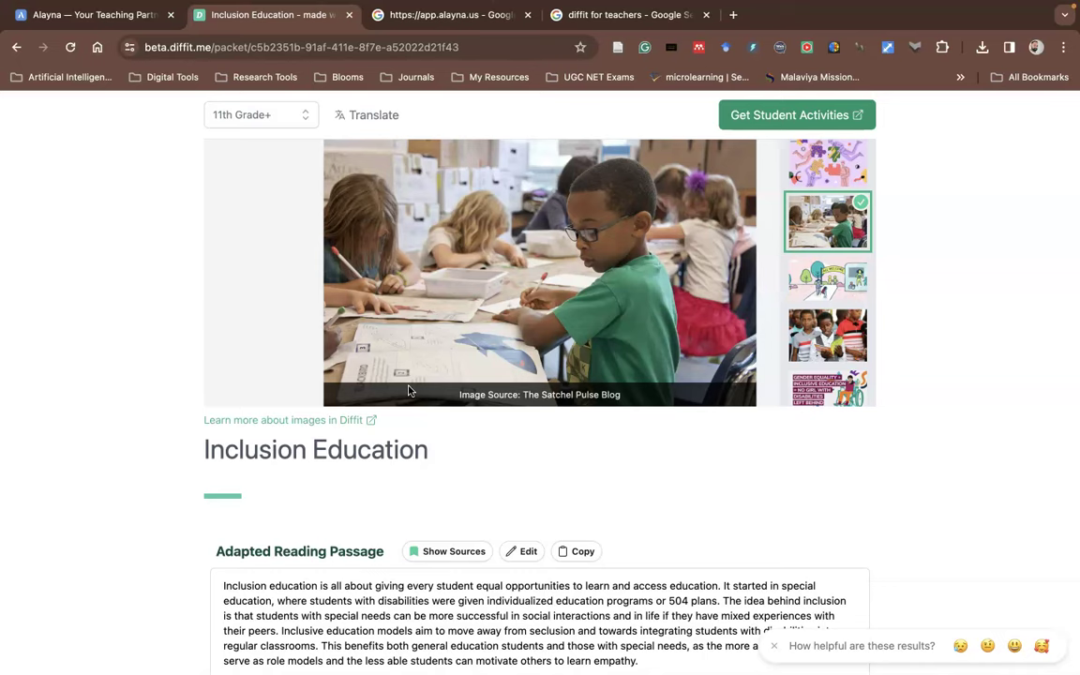
Step: Translate all six sections of the Inclusion Education resource into Tamil
click(375, 116)
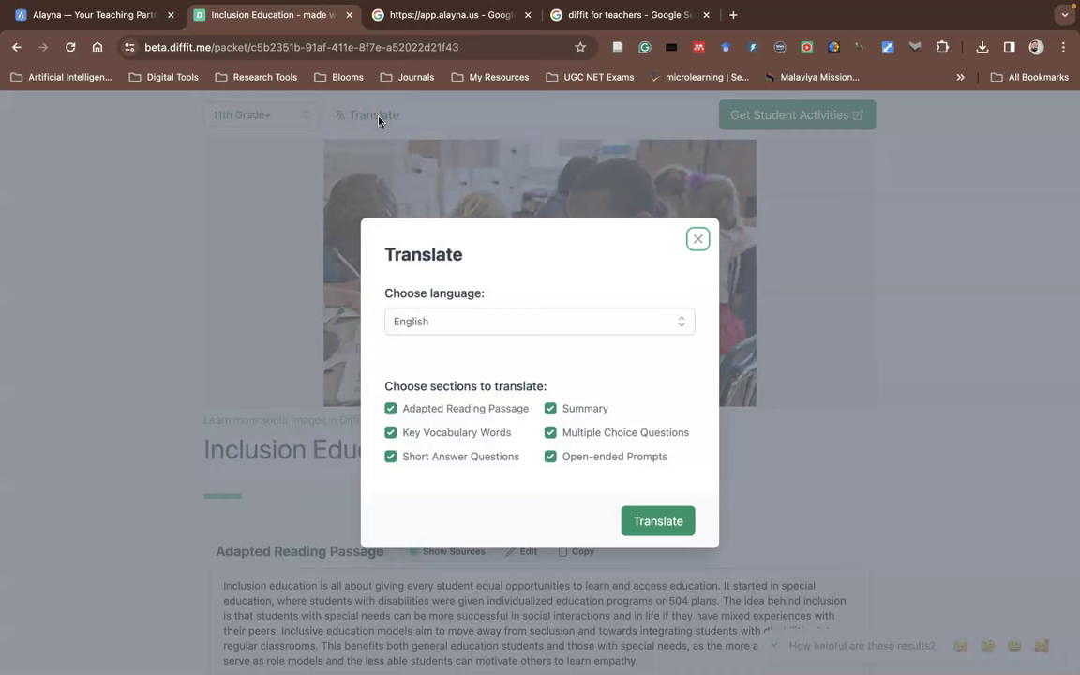
click(515, 321)
scroll(507, 379, down, 10)
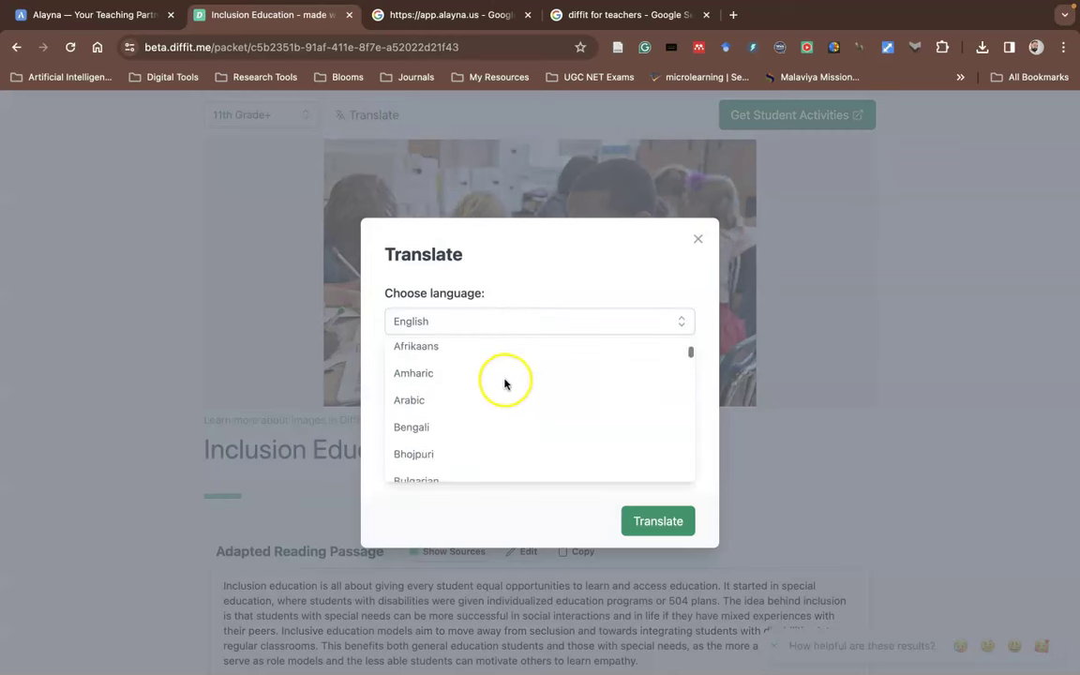
scroll(489, 415, down, 6)
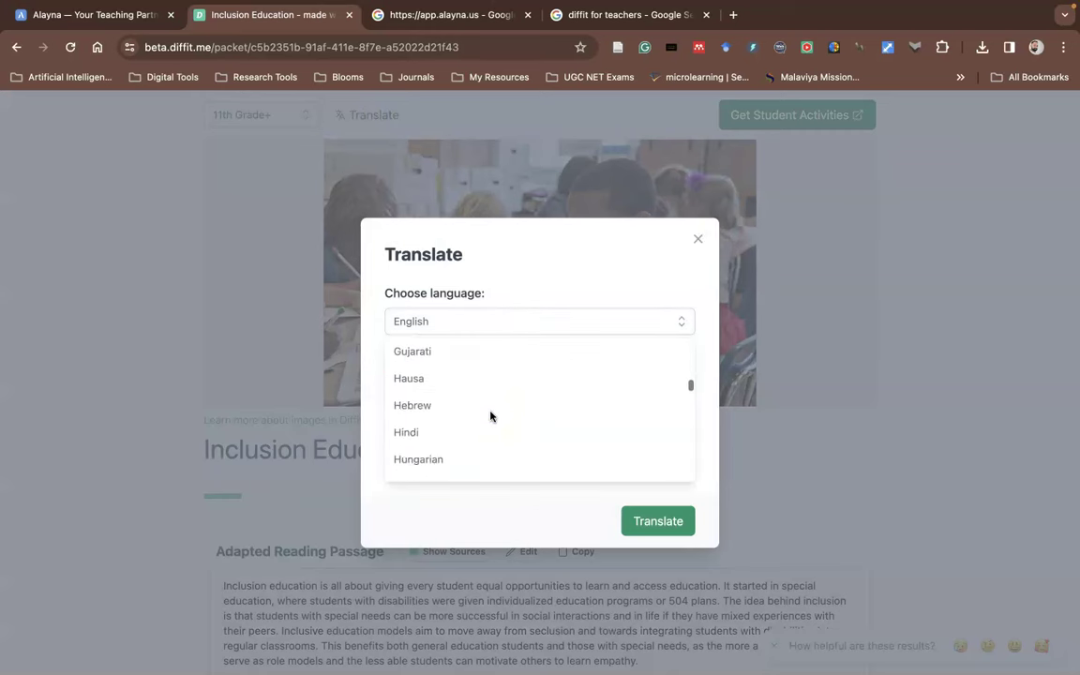
scroll(490, 415, down, 8)
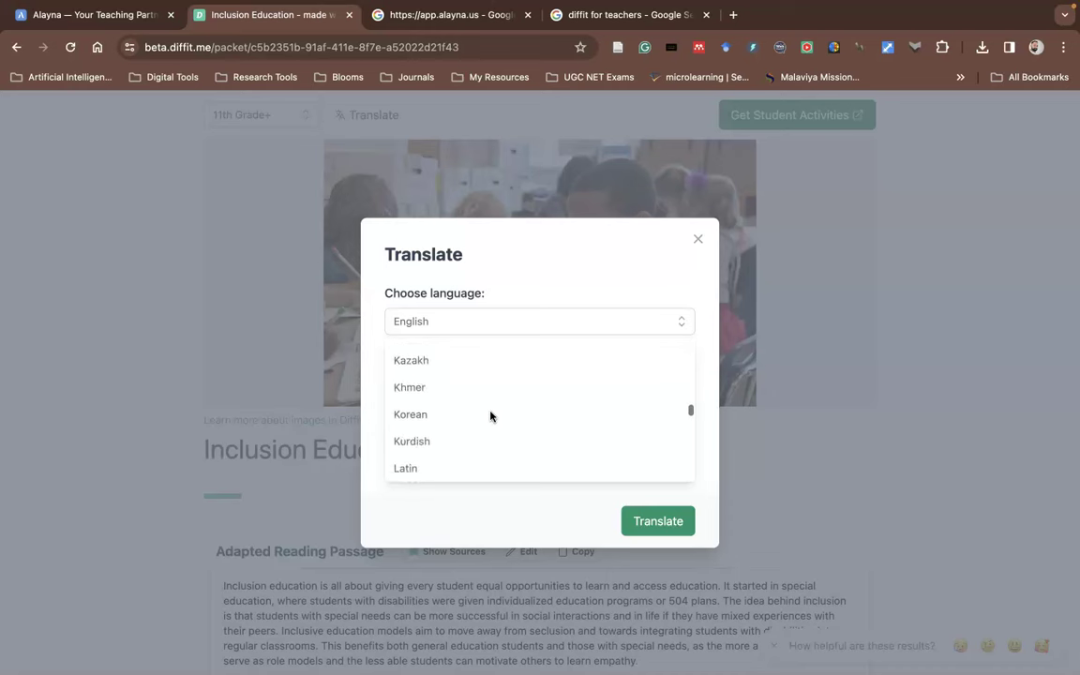
scroll(489, 416, down, 7)
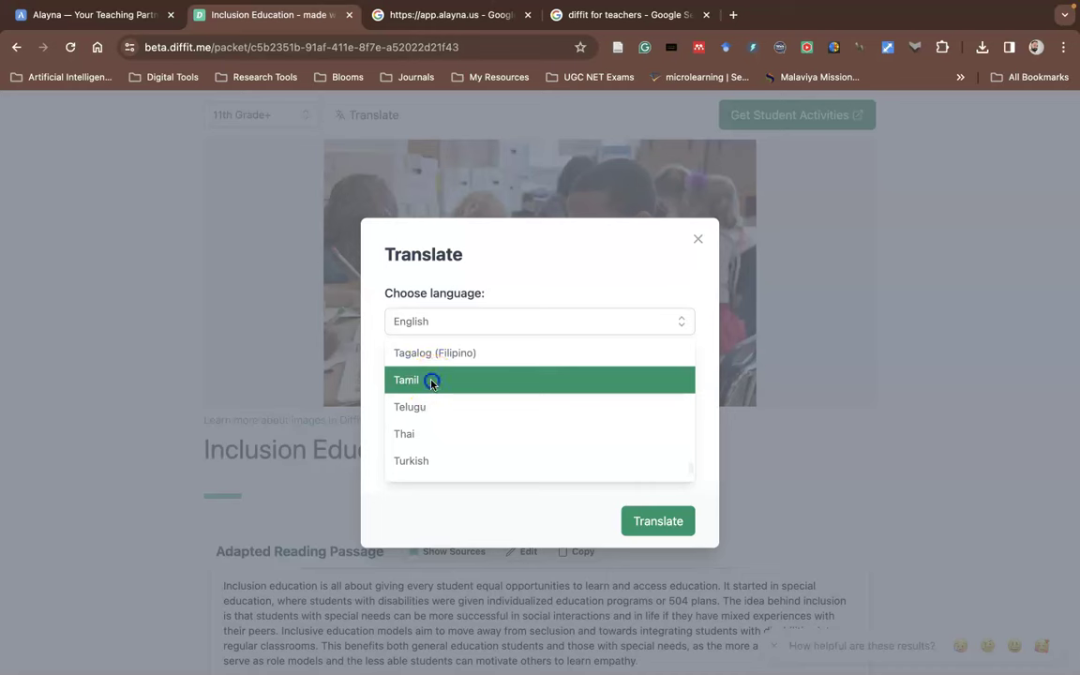
click(429, 379)
click(659, 520)
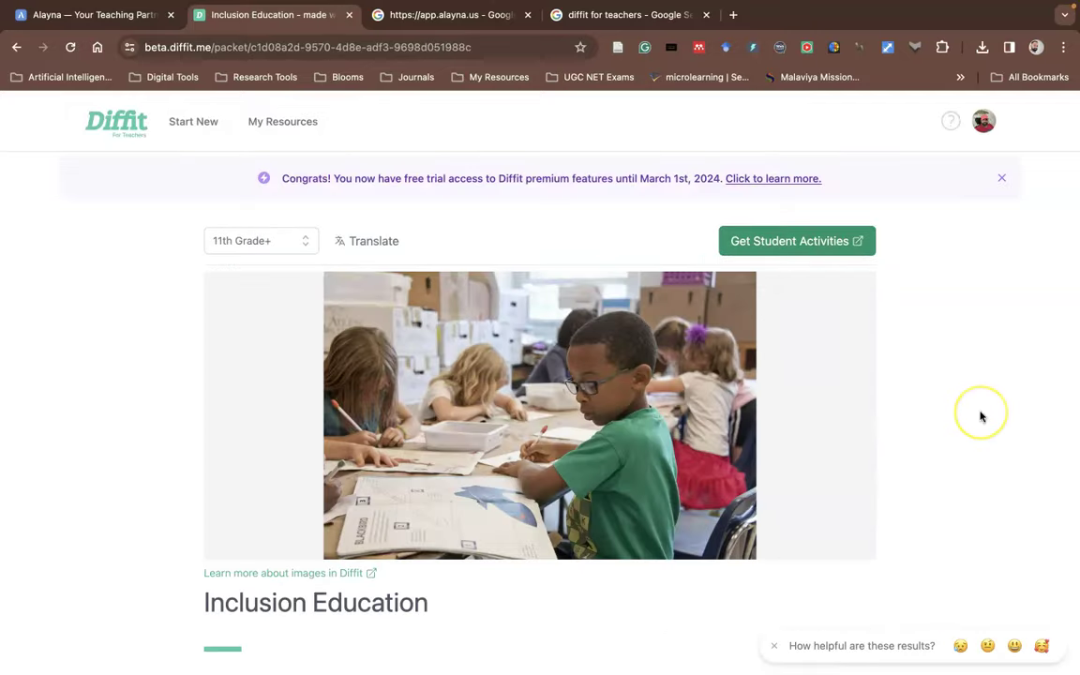
Step: Review the Tamil version of the reading passage, summary, vocabulary, questions and open-ended prompts
scroll(981, 416, down, 5)
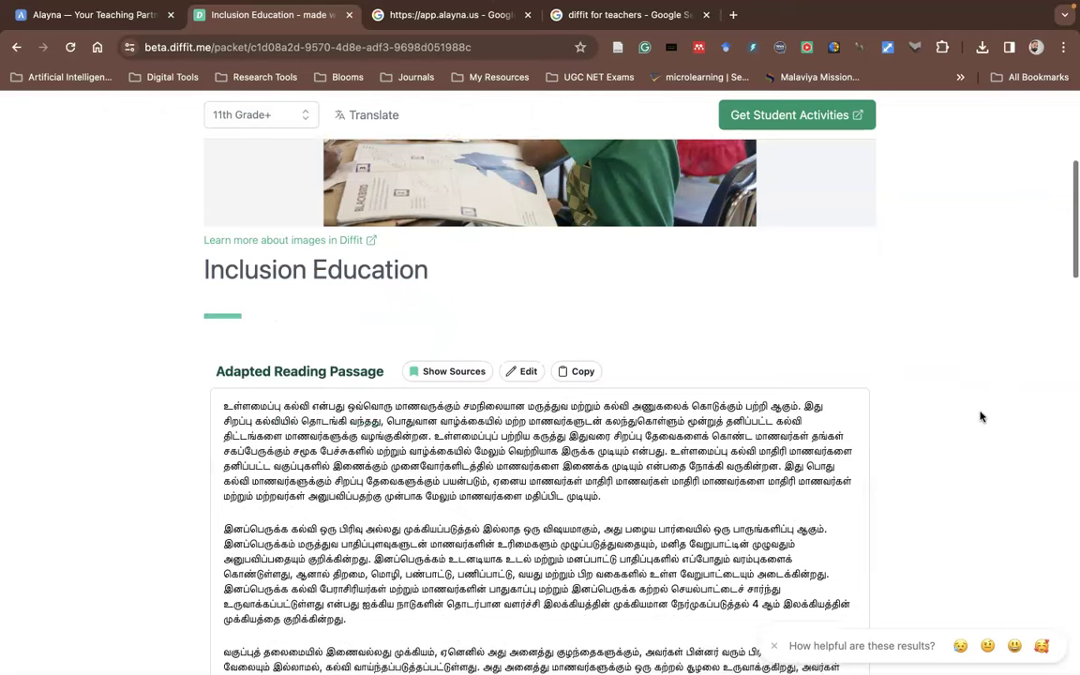
scroll(942, 428, down, 4)
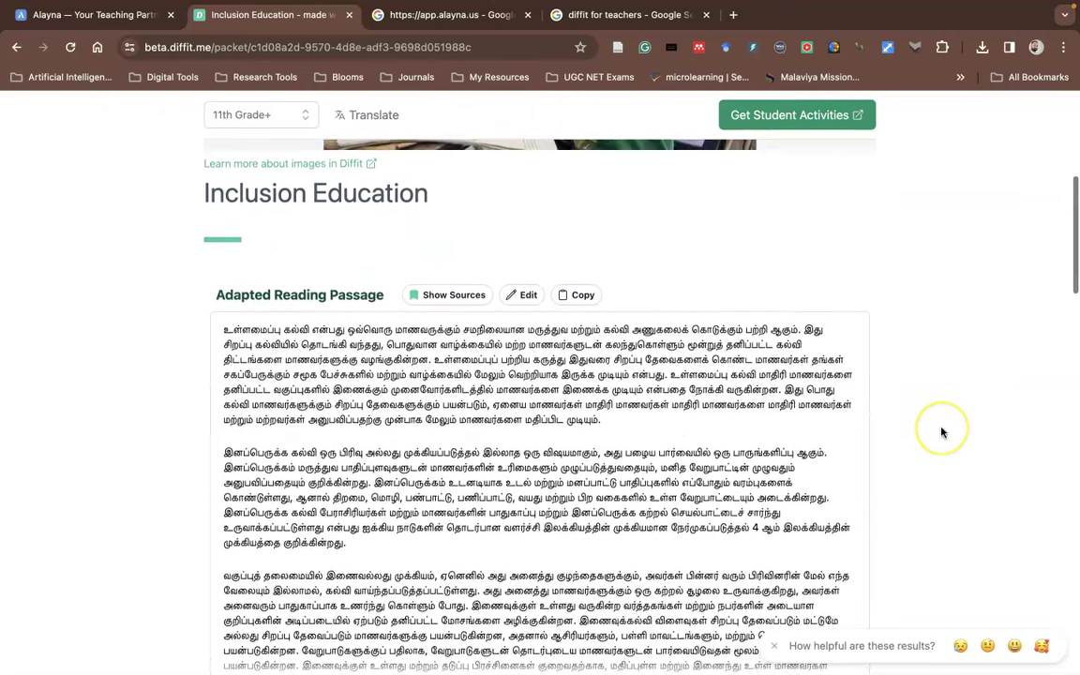
scroll(942, 432, down, 5)
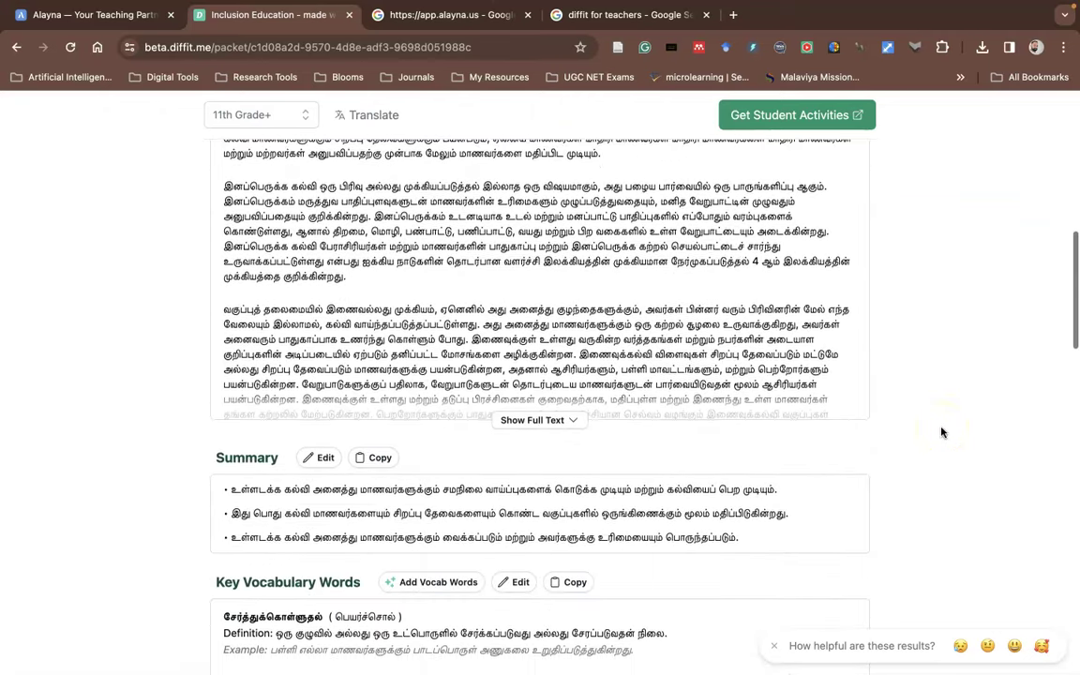
scroll(943, 432, down, 5)
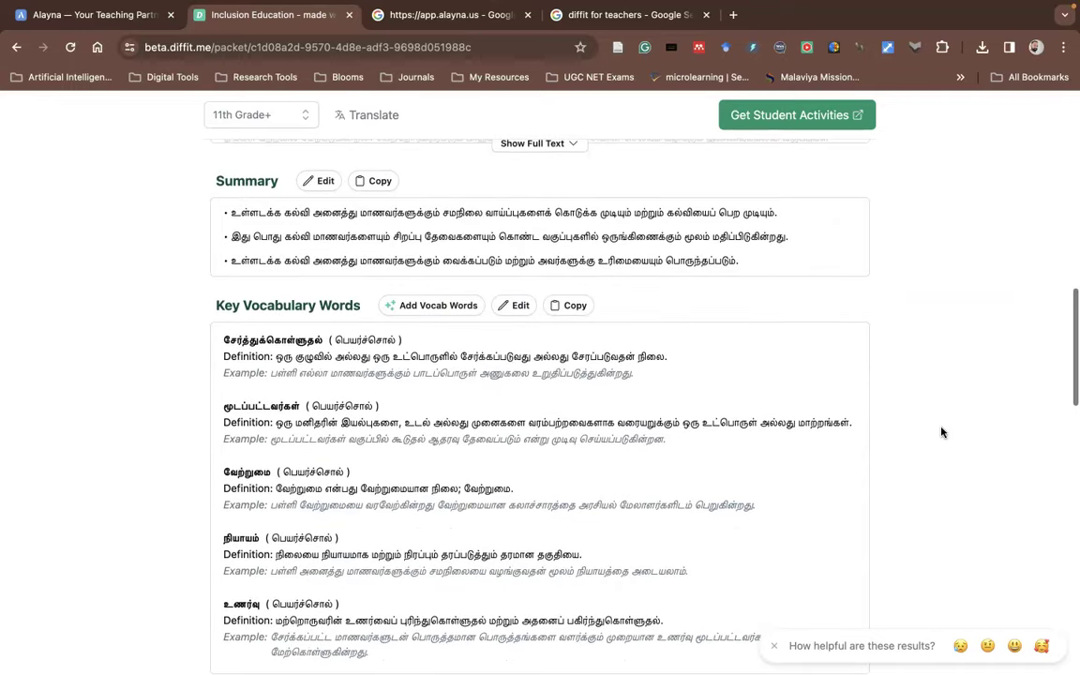
scroll(943, 433, down, 2)
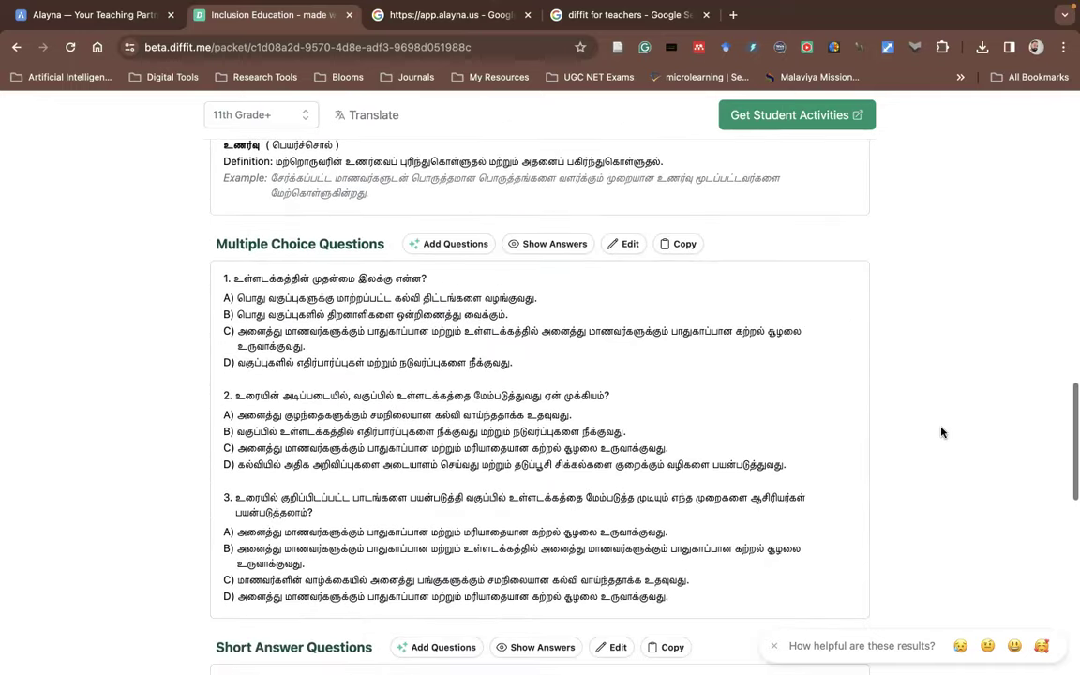
scroll(942, 433, down, 8)
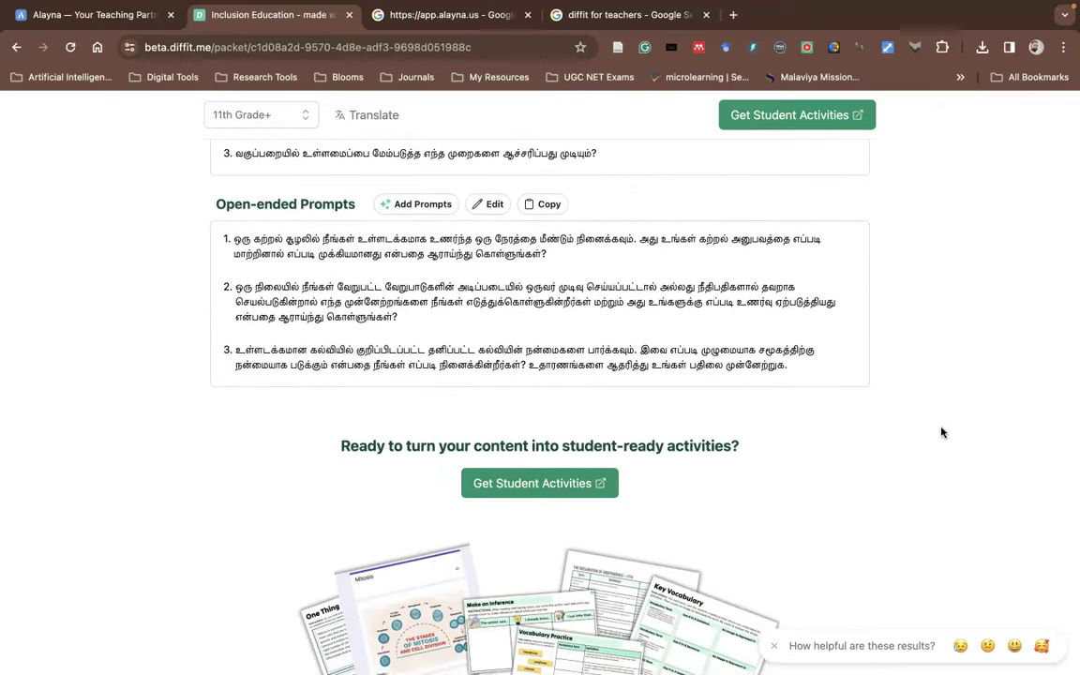
scroll(942, 432, up, 15)
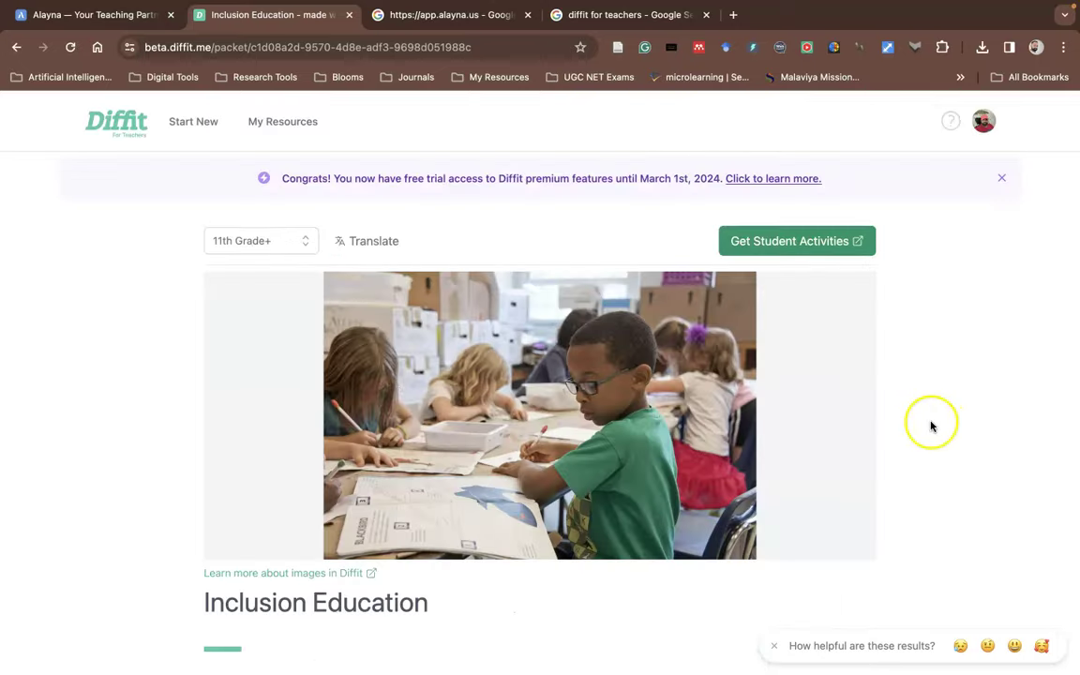